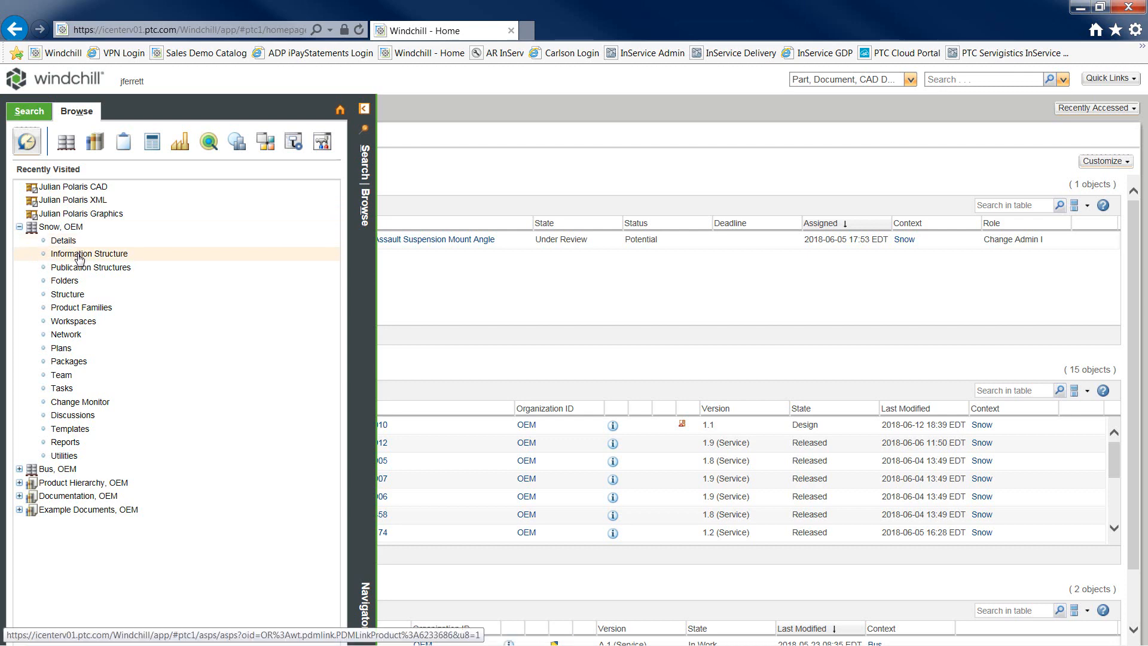
# Step: Open the Information Structure of the Snow, OEM product from the Browse panel
pyautogui.click(79, 257)
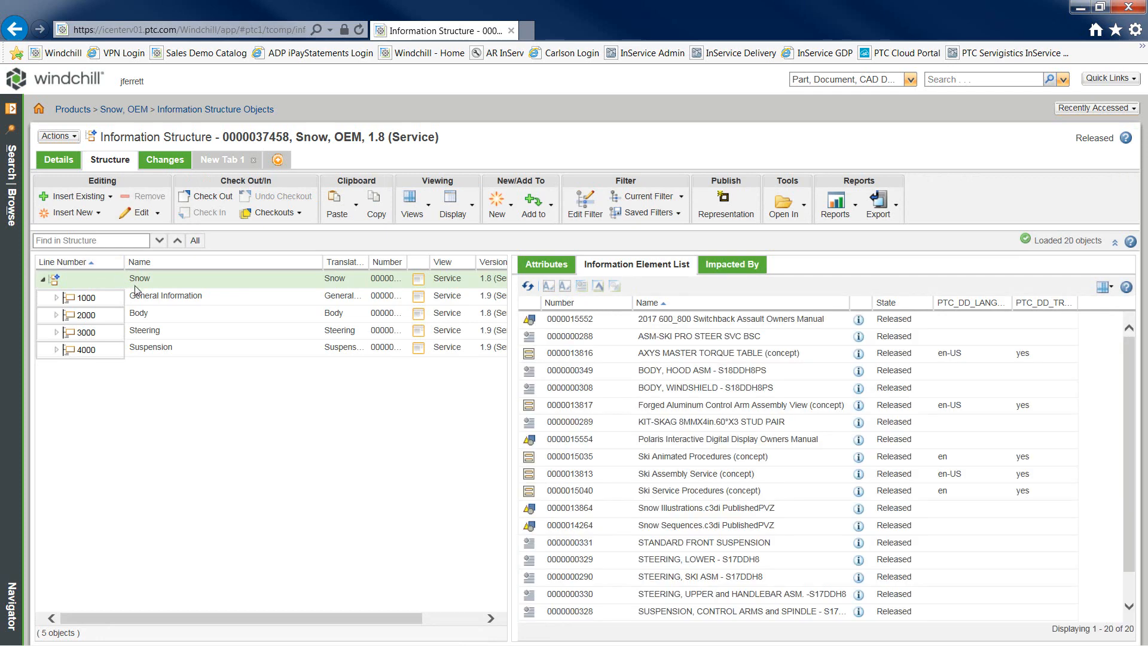
# Step: Expand the 3000 Steering group and insert a new textual information element under it
pyautogui.click(157, 333)
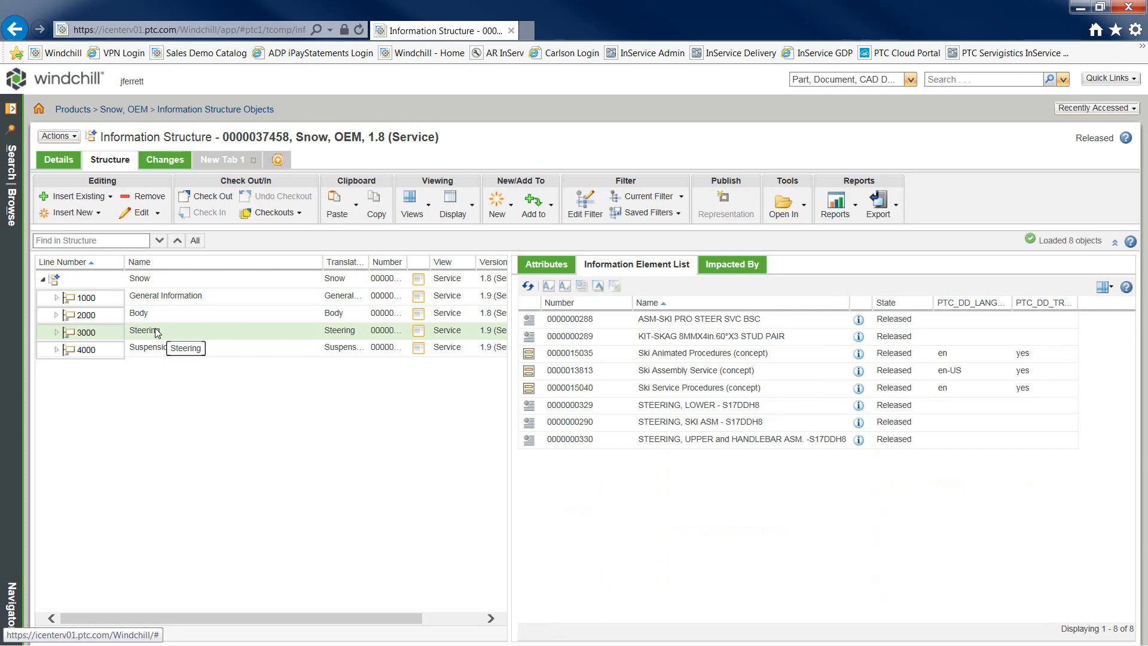
pyautogui.click(57, 333)
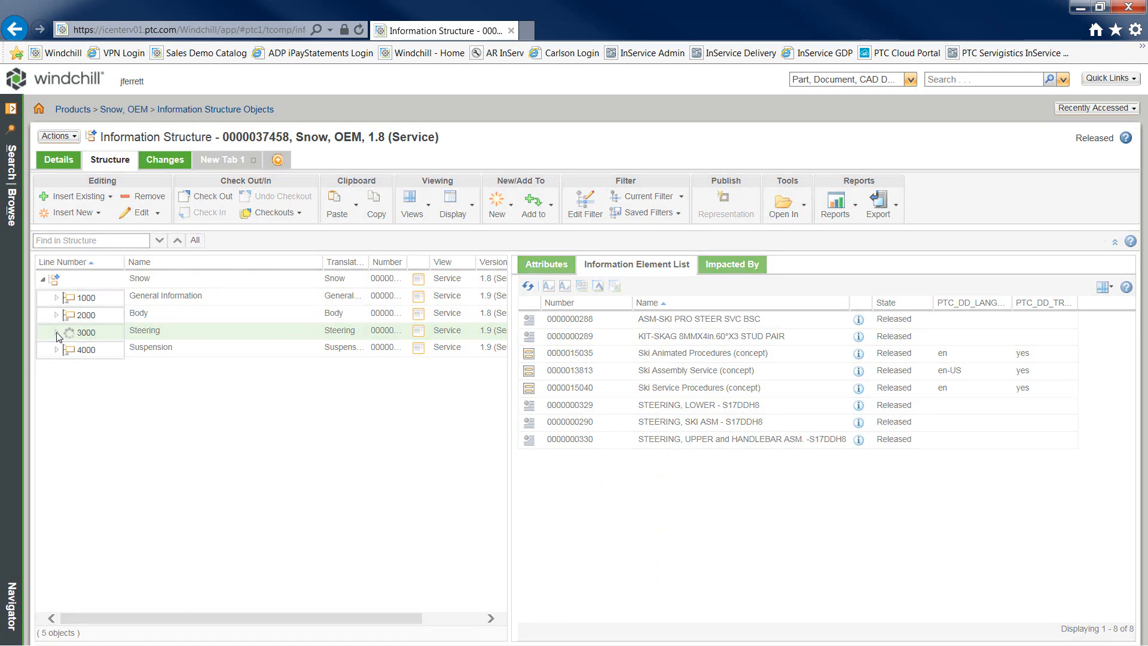
pyautogui.rightClick(149, 333)
pyautogui.moveTo(254, 242)
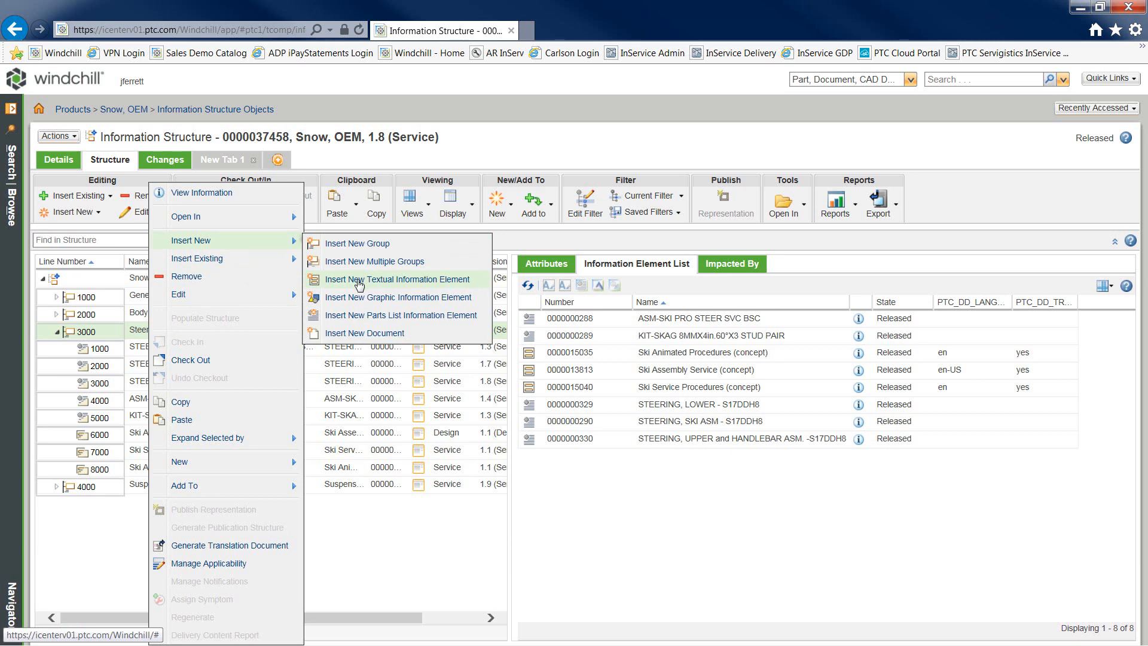
pyautogui.click(359, 285)
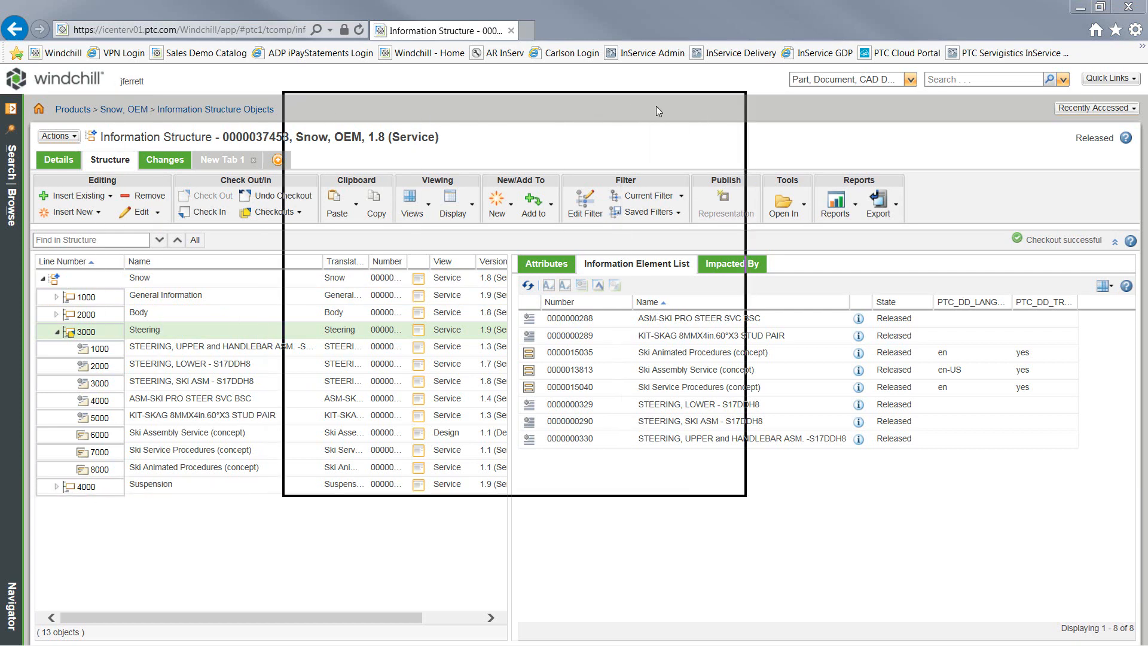
# Step: Create a Dynamic Document element named 'Skag Installation Procedure' using the Arbortext Concept template
pyautogui.click(563, 177)
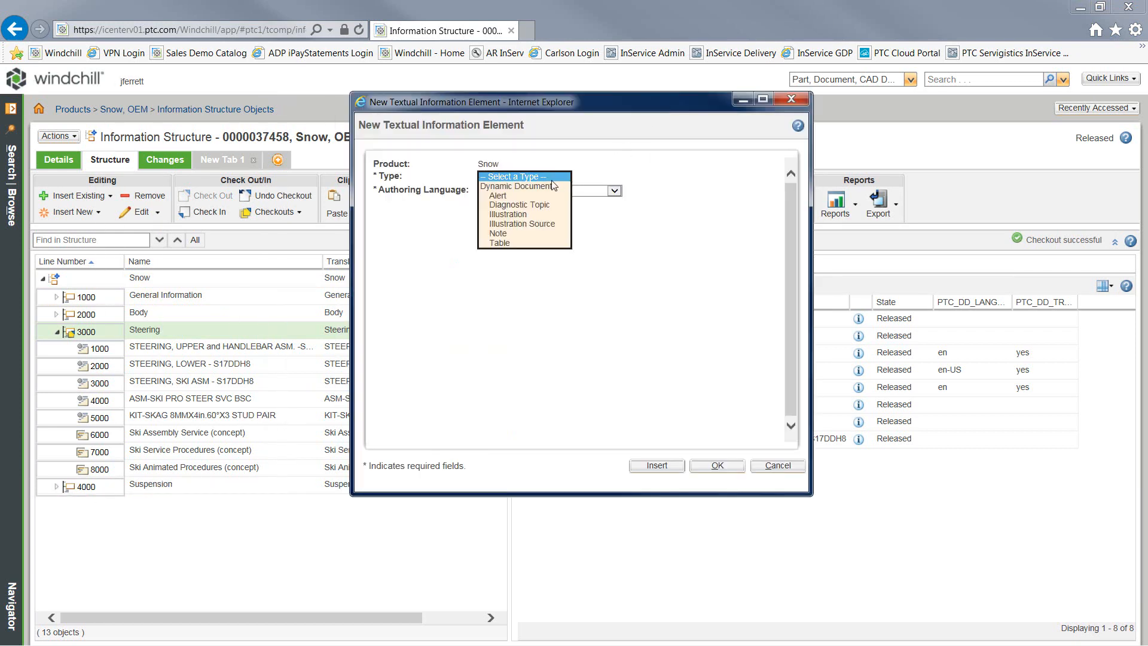
pyautogui.click(556, 187)
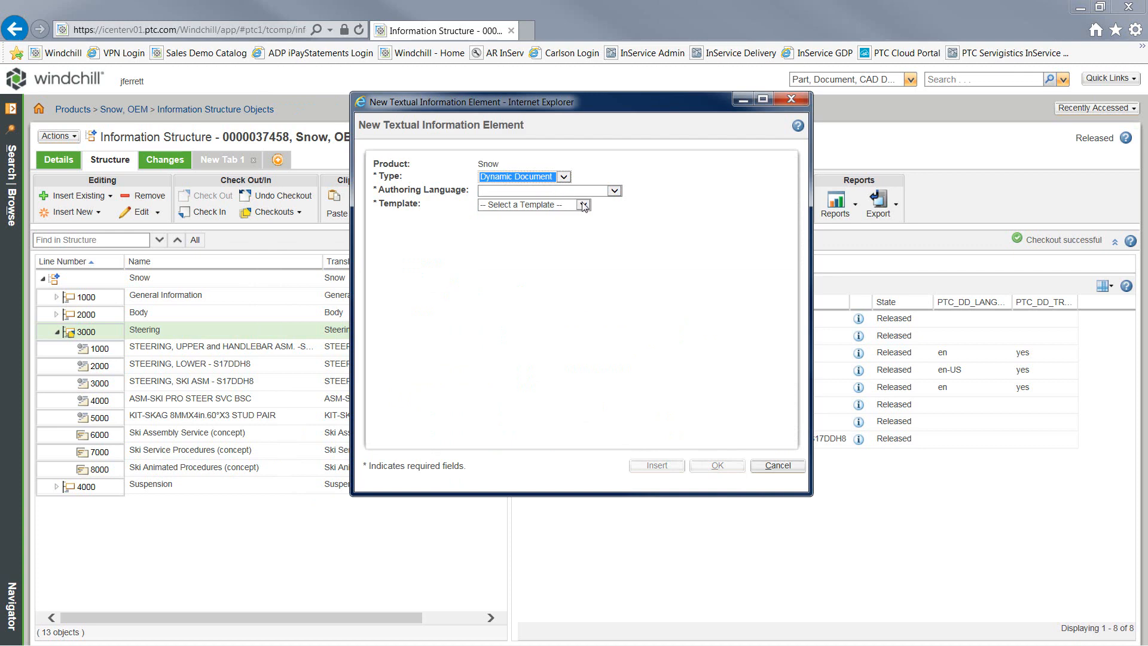
pyautogui.click(582, 204)
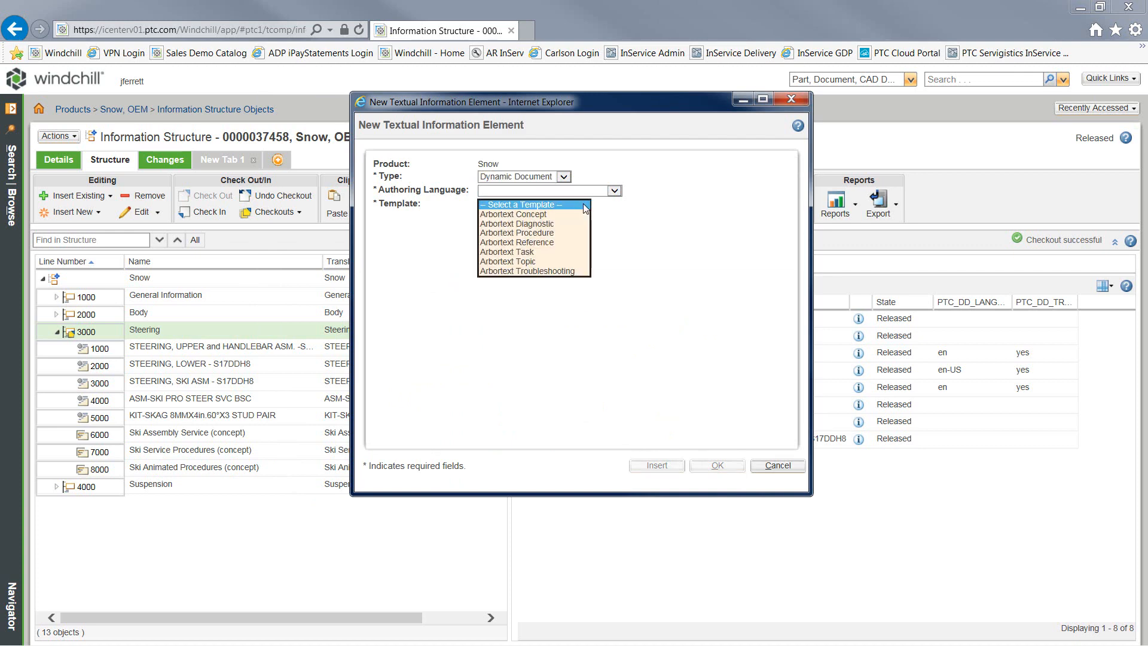
pyautogui.click(547, 214)
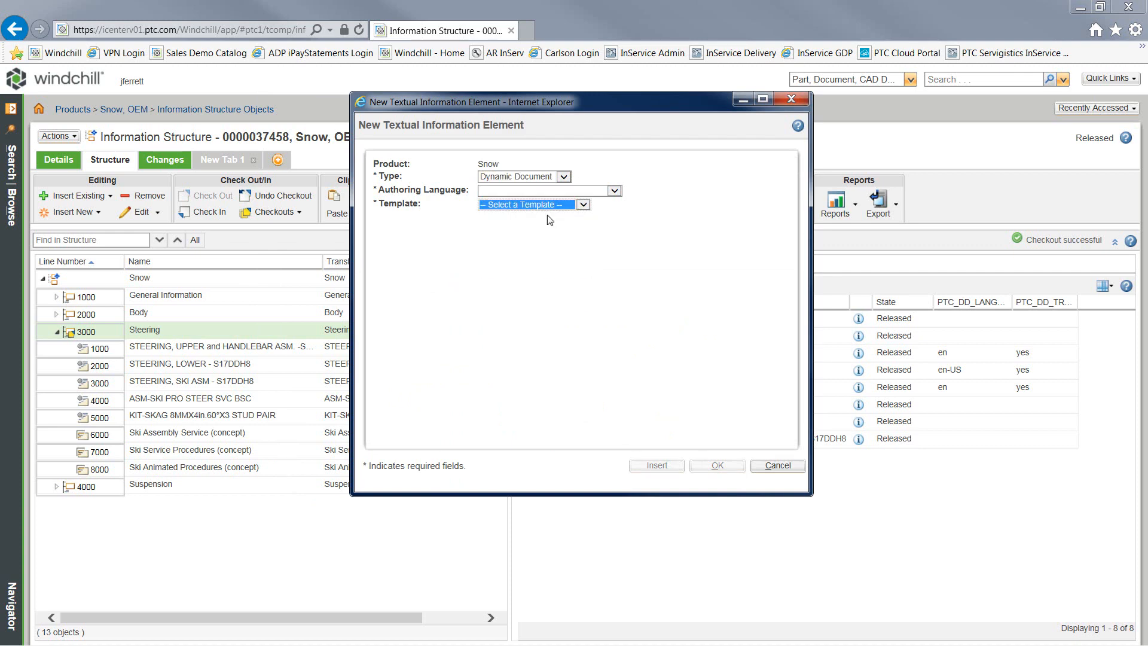
pyautogui.click(552, 278)
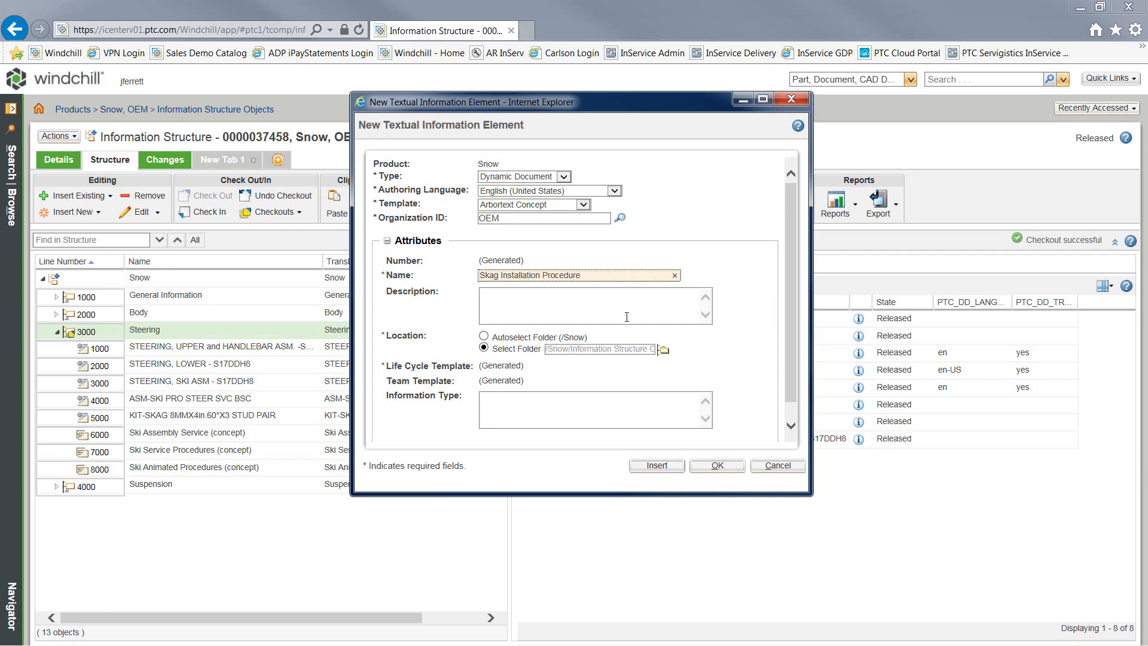
pyautogui.moveTo(791, 326); pyautogui.dragTo(790, 359)
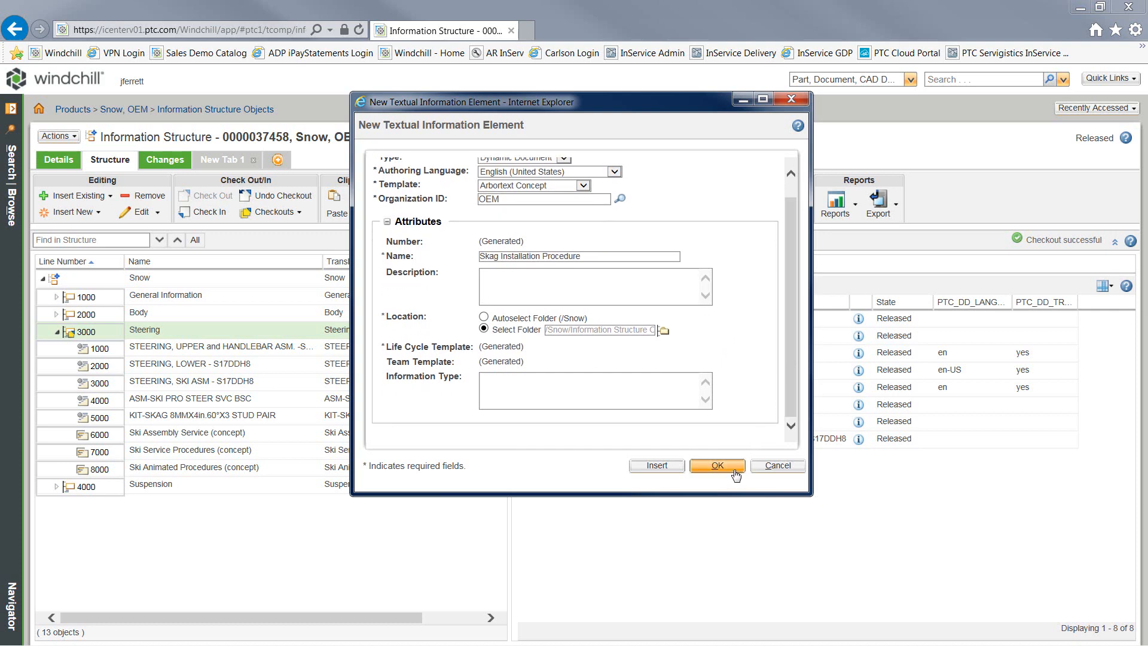
pyautogui.moveTo(578, 256); pyautogui.dragTo(476, 256)
pyautogui.hotkey('ctrl', 'c')
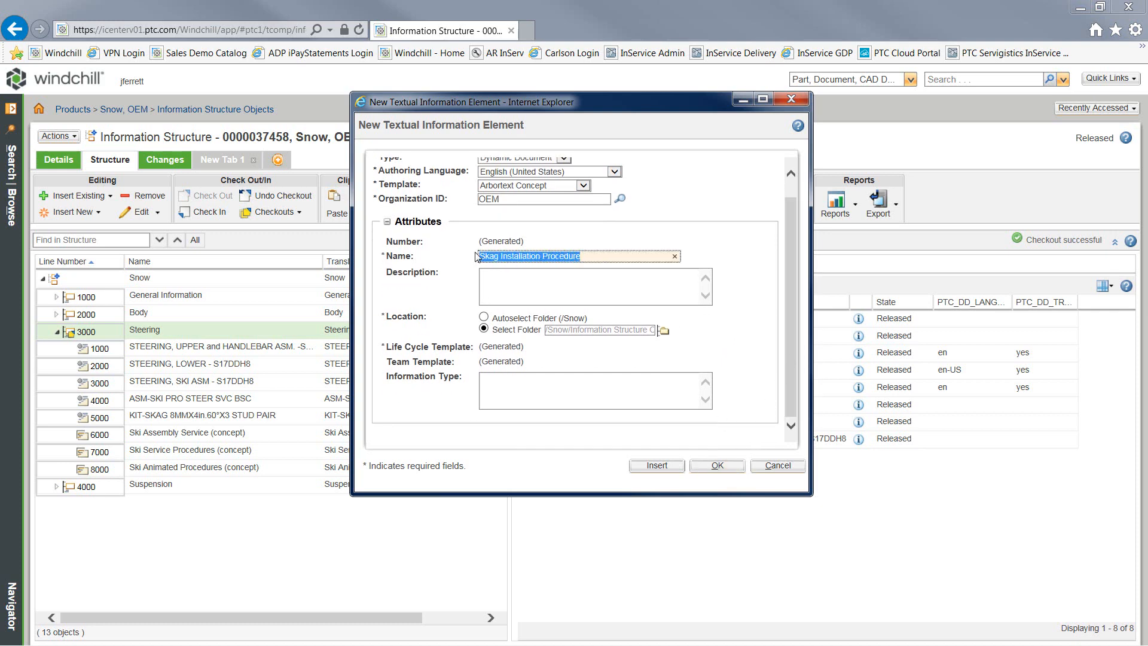
pyautogui.click(717, 468)
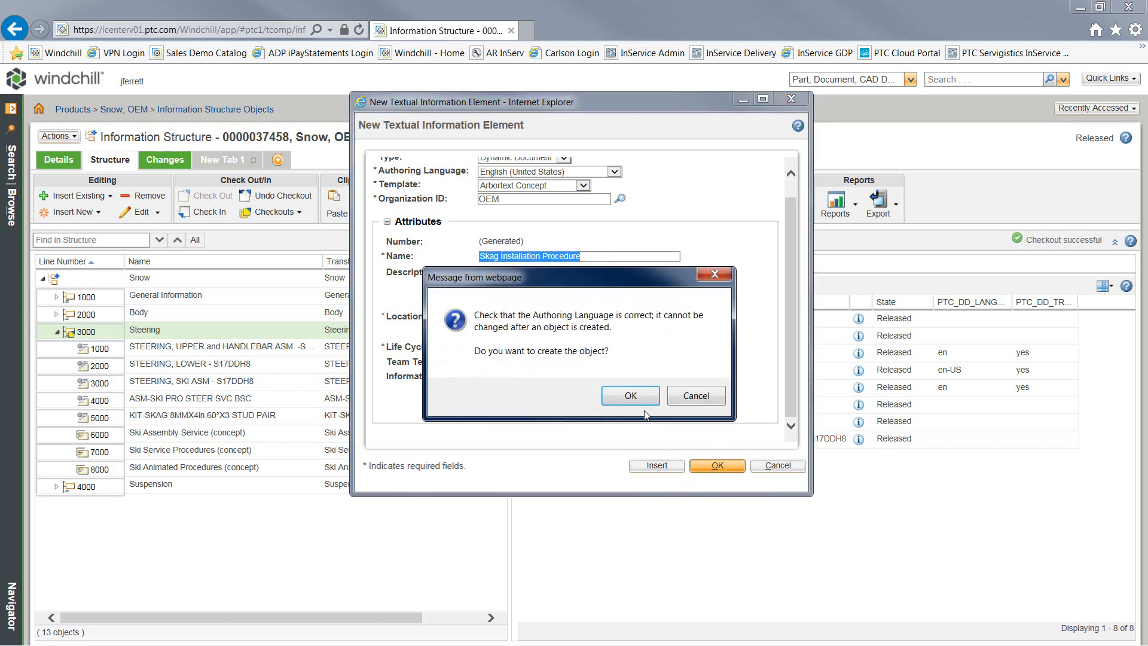
pyautogui.click(643, 402)
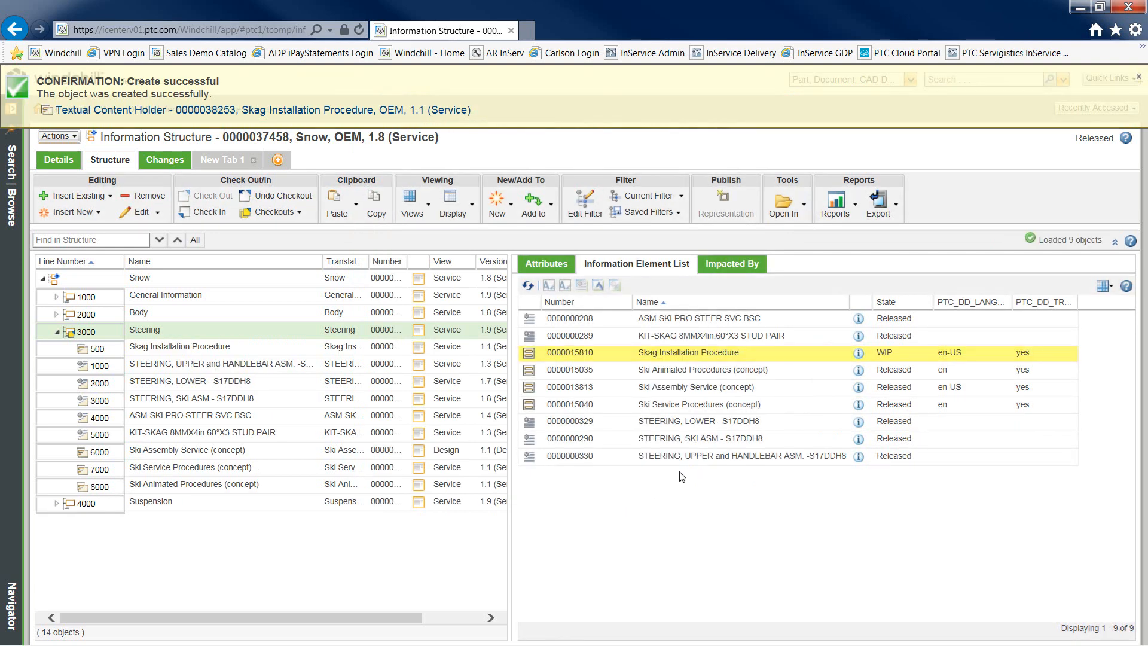
# Step: Open the Skag Installation Procedure element in Arbortext Editor
pyautogui.click(746, 359)
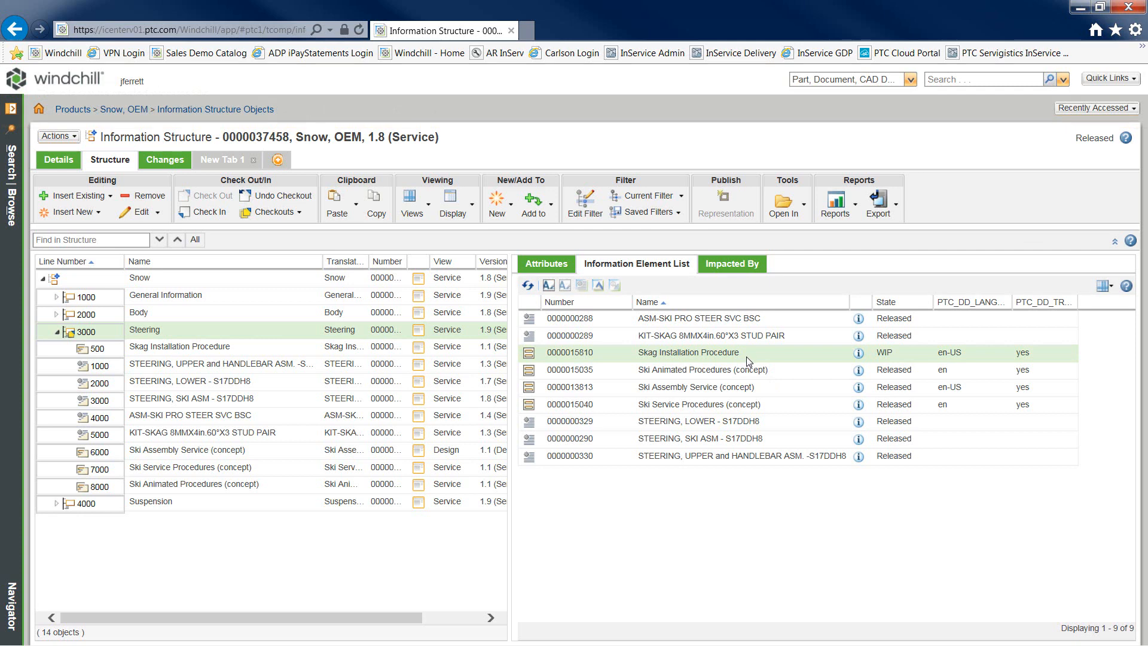
pyautogui.click(549, 286)
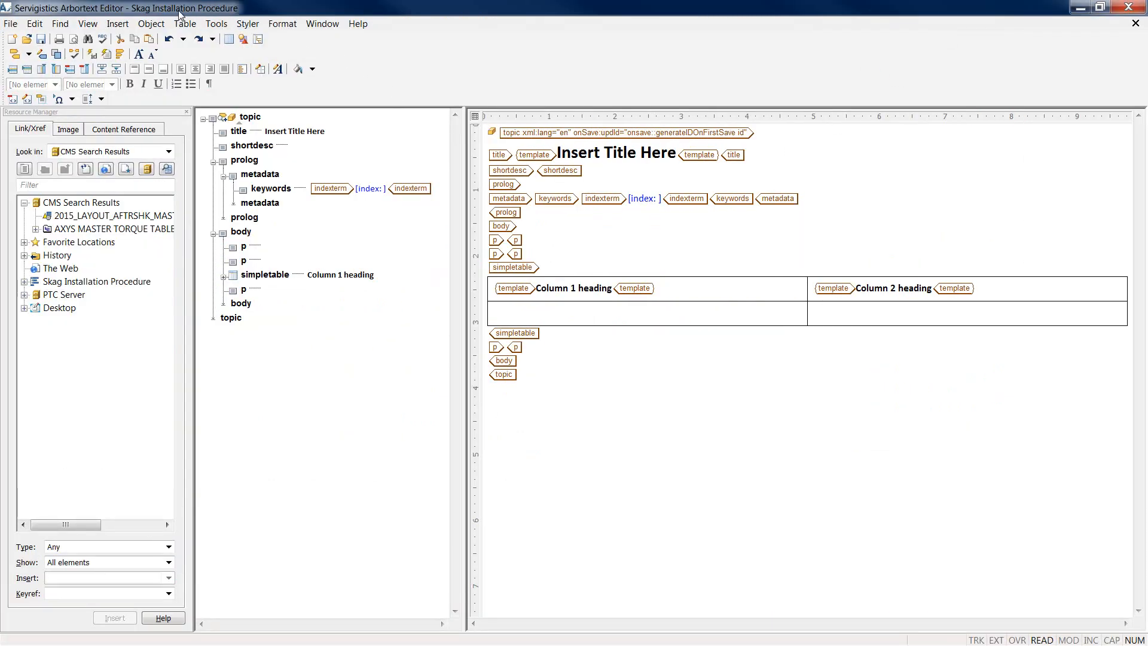
# Step: Check out the document and set its title to 'Skag Installation Procedure'
pyautogui.click(160, 27)
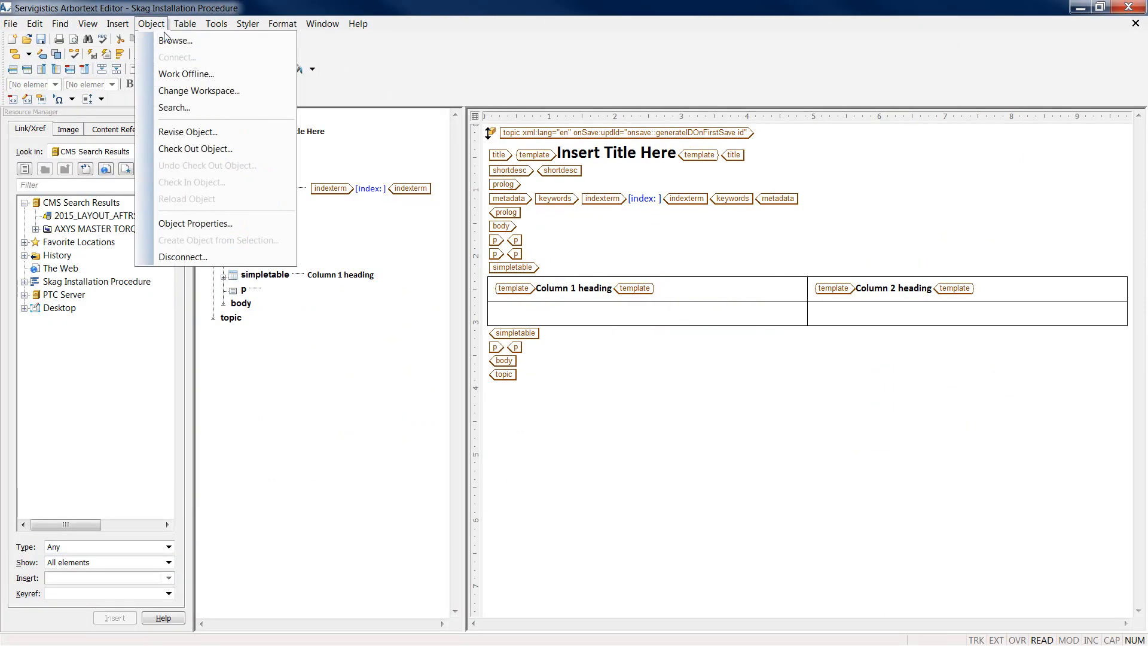
pyautogui.click(202, 149)
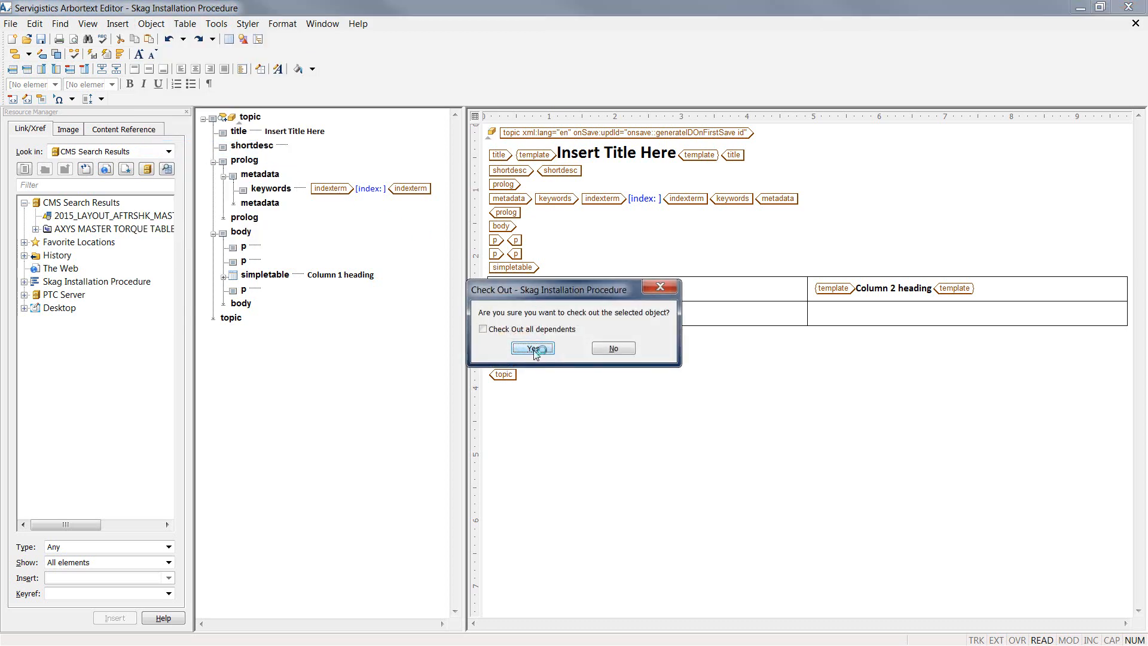
pyautogui.click(542, 349)
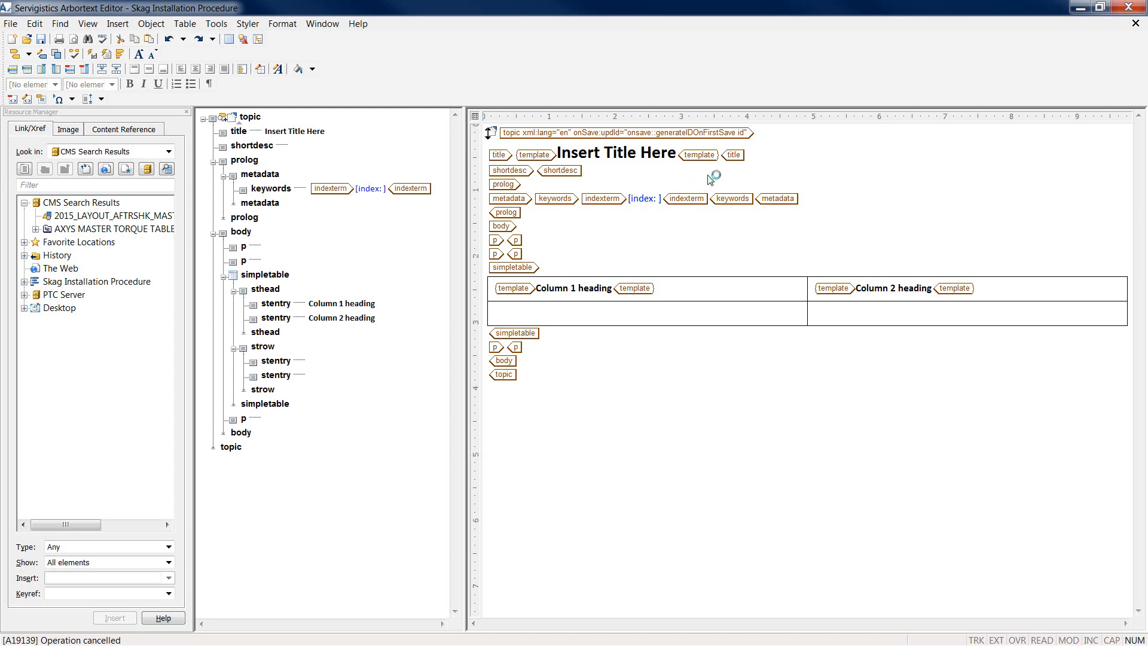
pyautogui.click(684, 159)
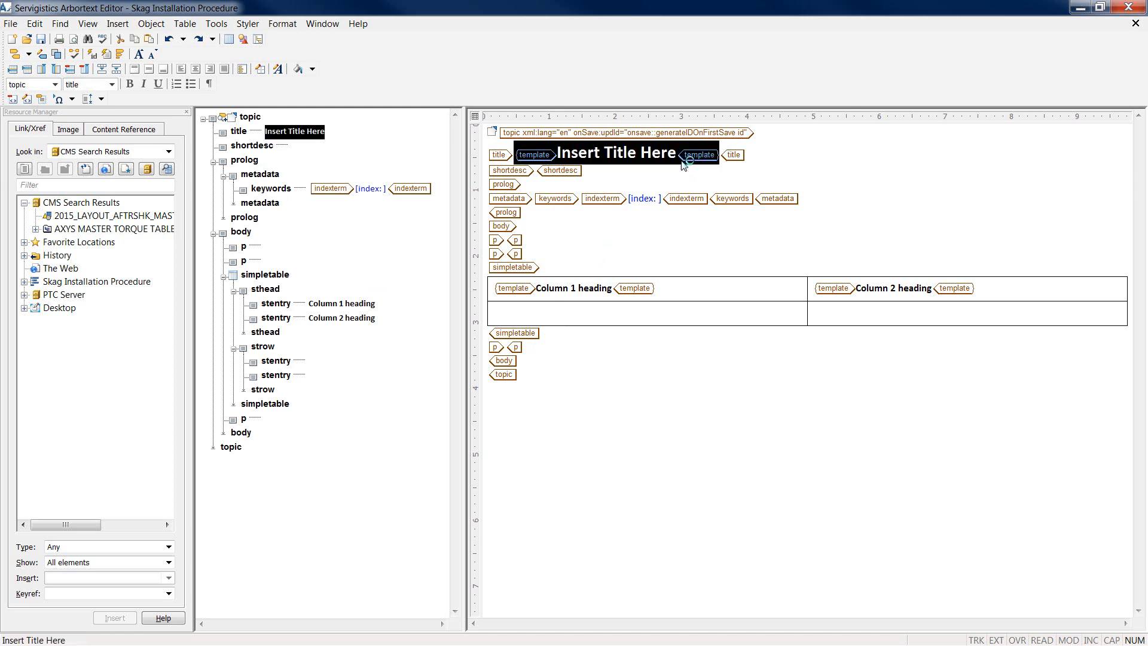
pyautogui.hotkey('ctrl', 'v')
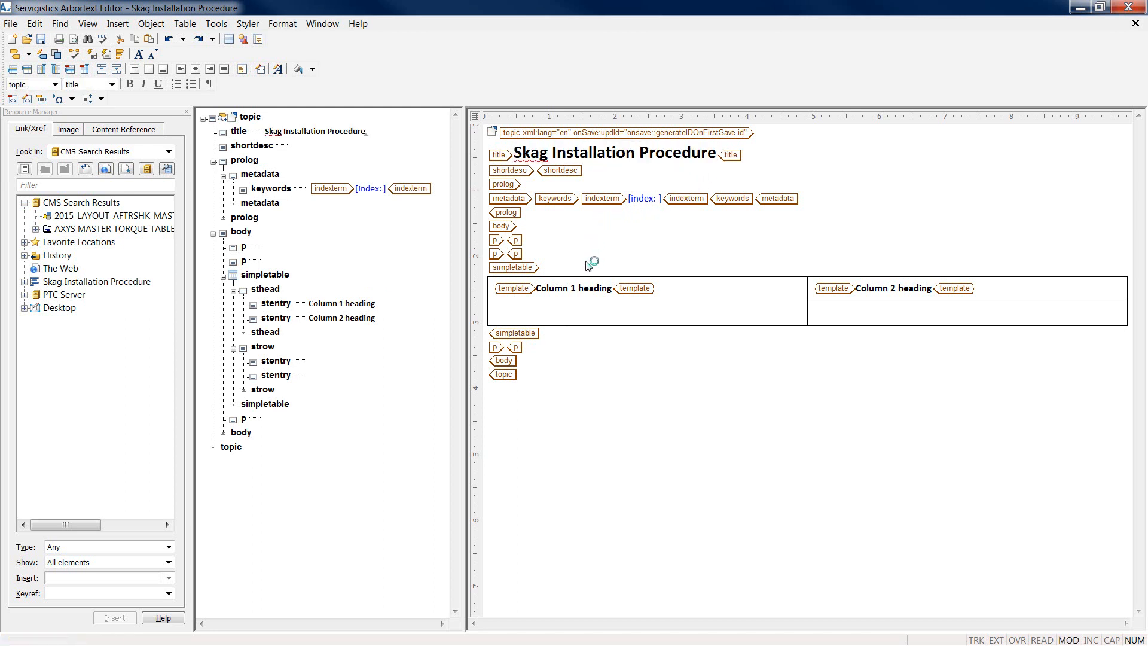
# Step: Add index term 'Procedure' with a nested sub-term ', Skag Installation'
pyautogui.click(657, 199)
pyautogui.write('Proc')
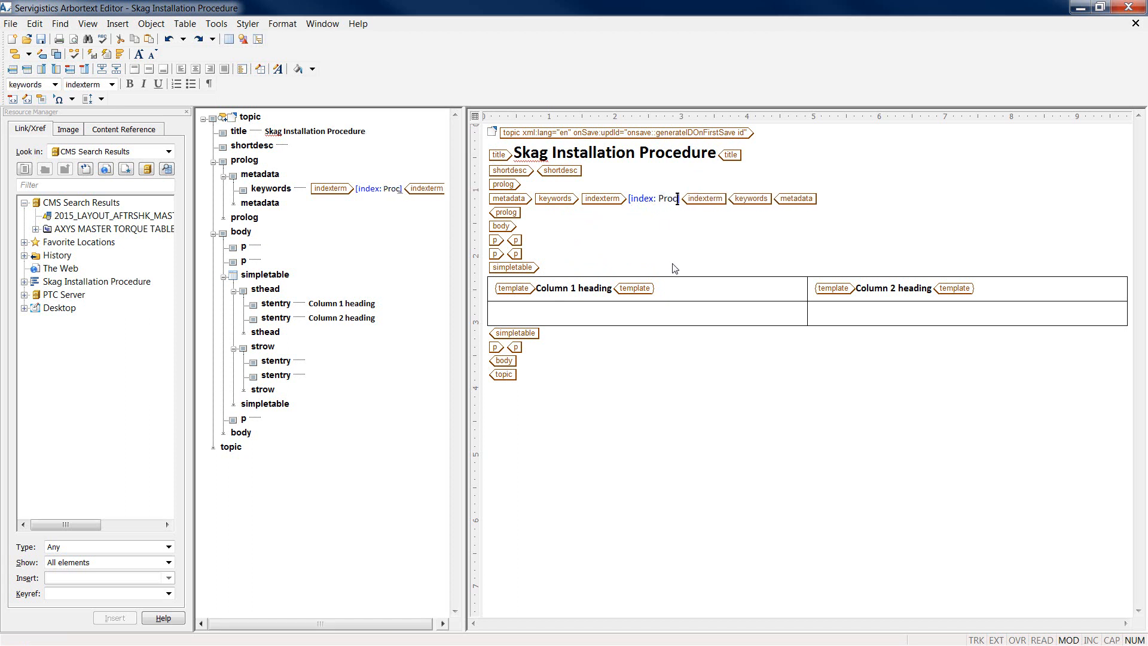
pyautogui.write('edure')
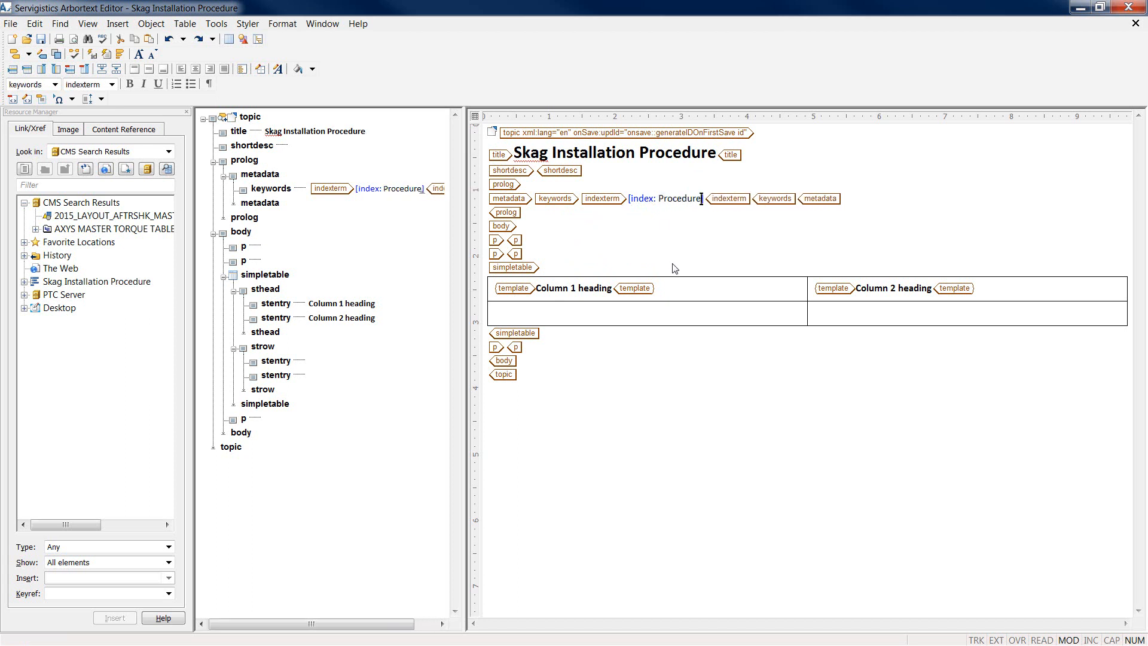
pyautogui.press('Return')
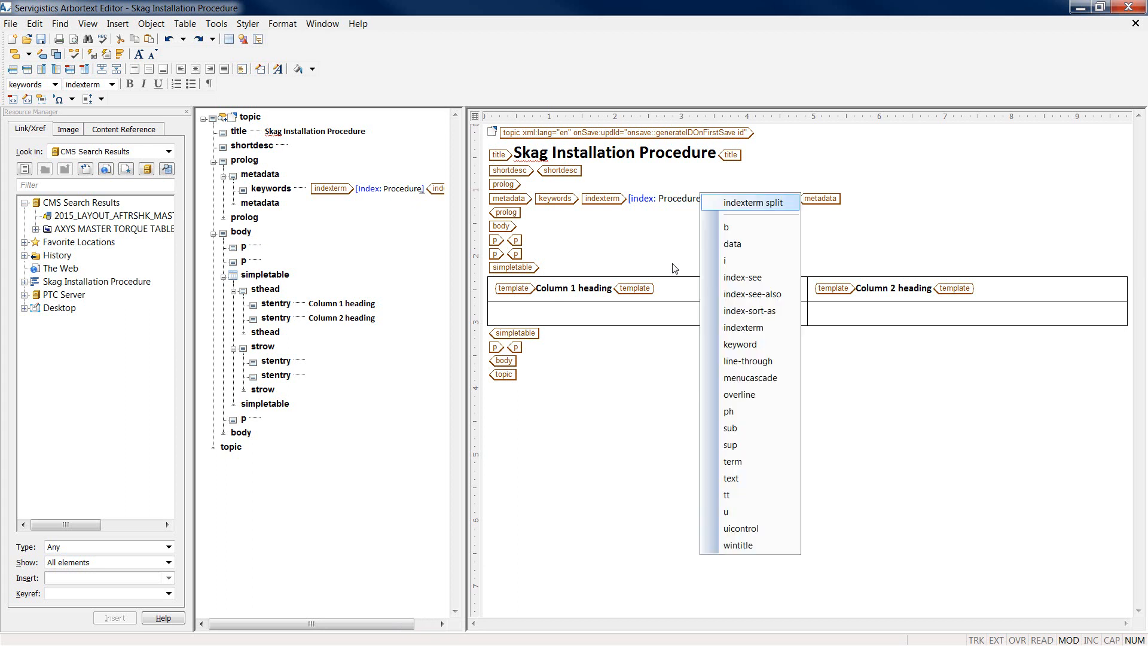
pyautogui.click(770, 333)
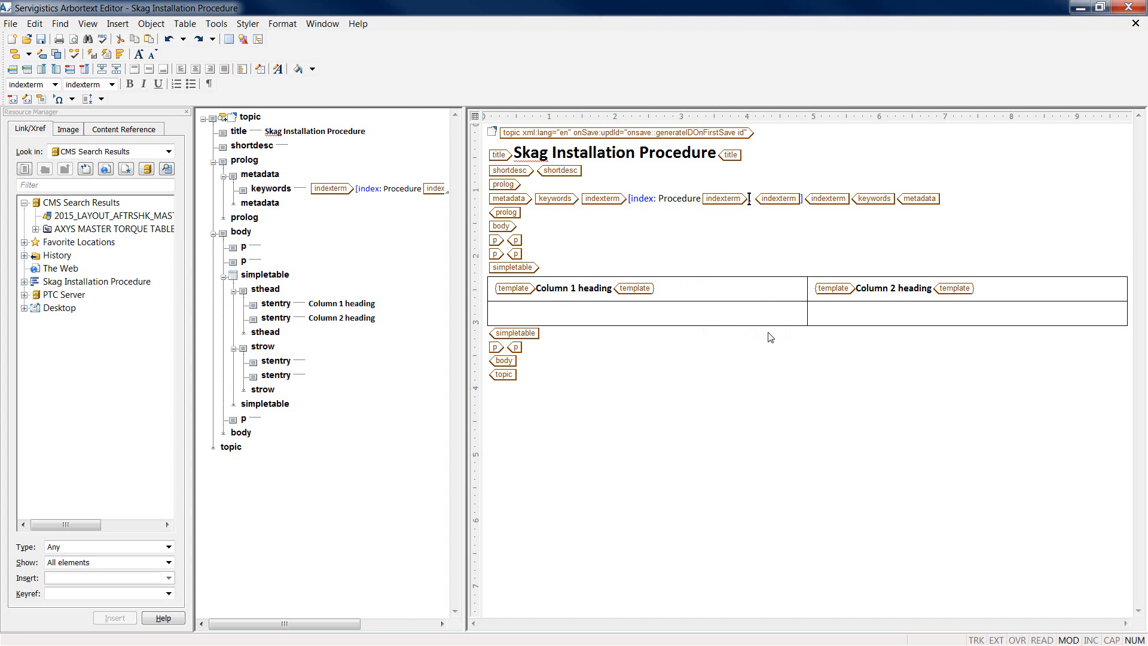
pyautogui.write(', Skag')
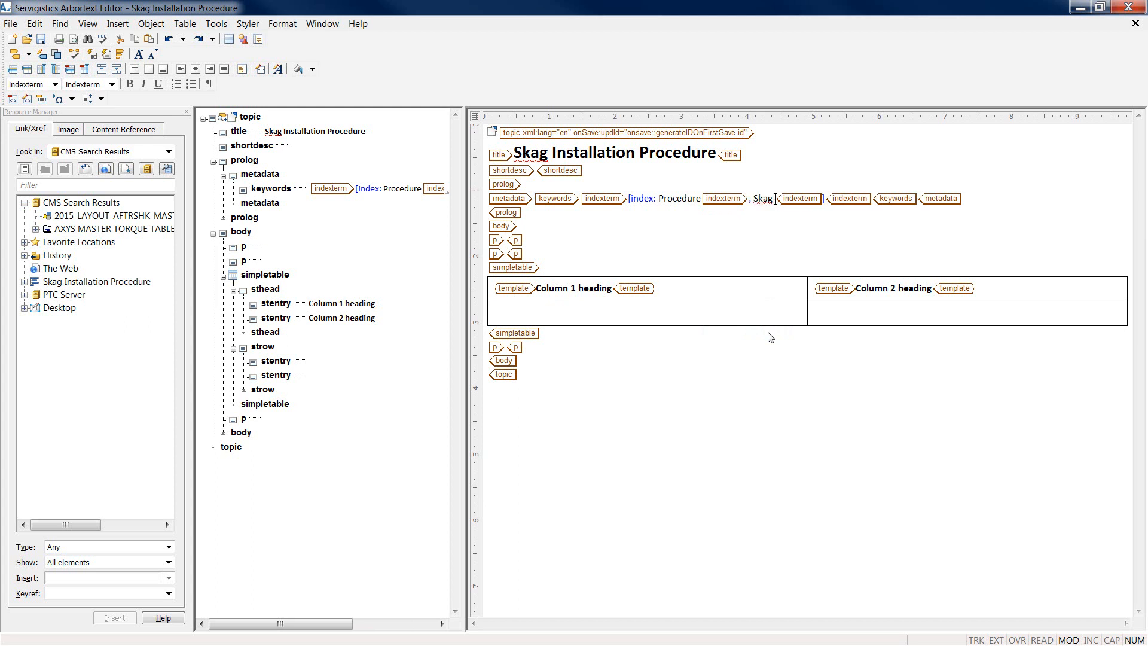
pyautogui.write(' Installatio')
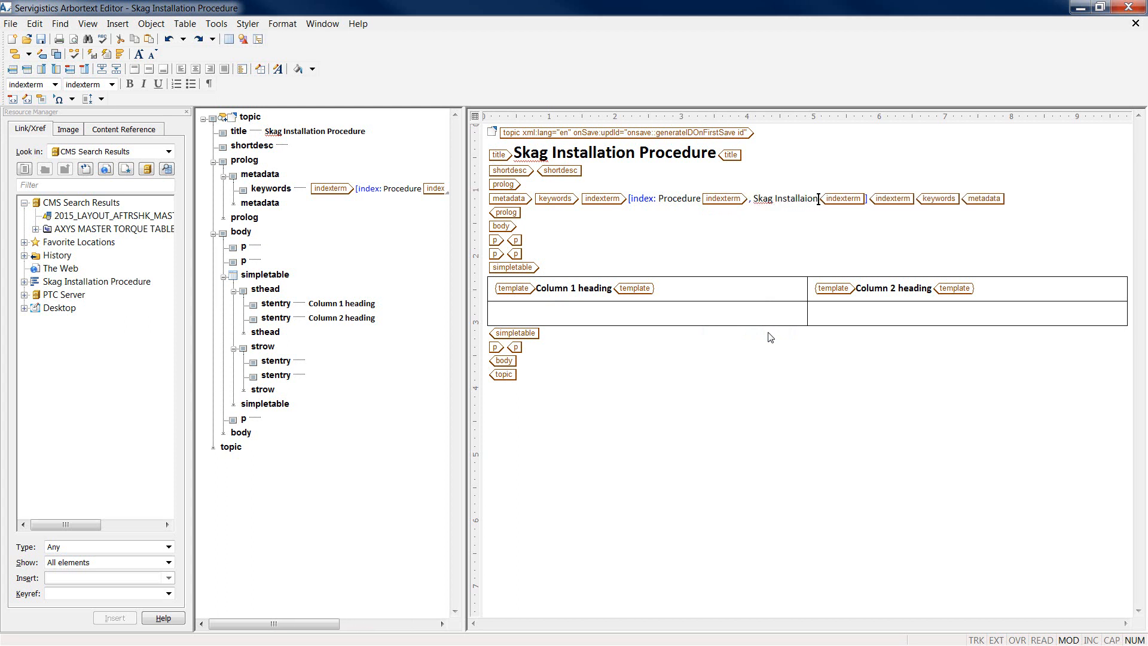
pyautogui.write('n')
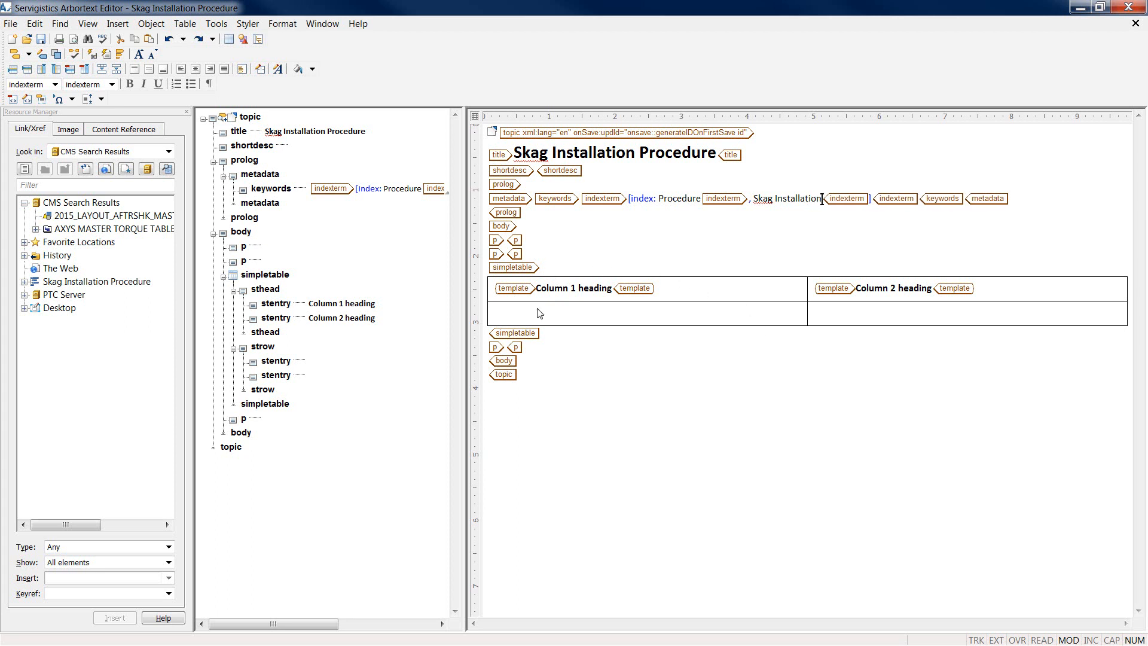
# Step: Delete the template's sample paragraphs, table and leftover empty paragraph from the body
pyautogui.moveTo(529, 338); pyautogui.dragTo(489, 242)
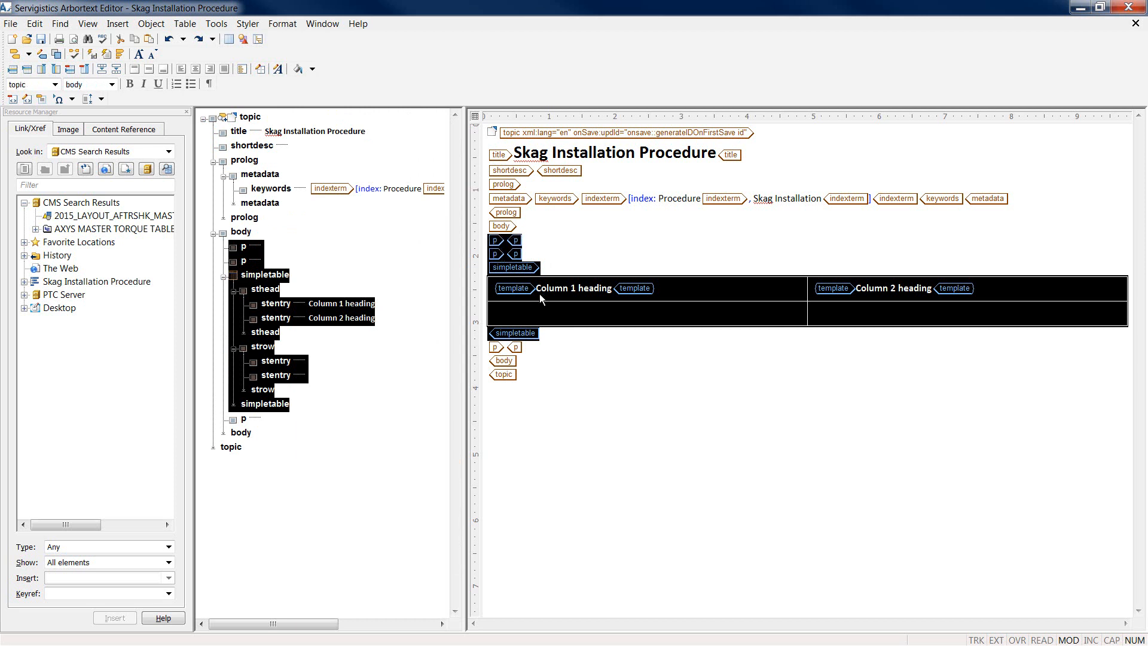
pyautogui.press('Delete')
pyautogui.click(505, 240)
pyautogui.press('Delete')
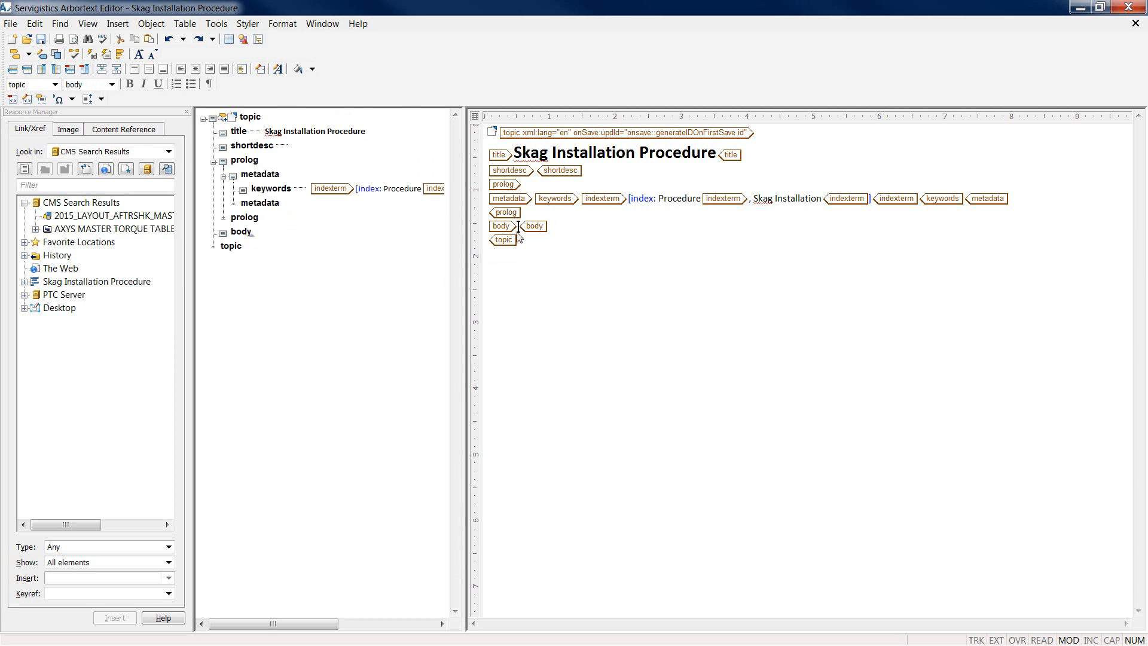
# Step: Add an ordered list whose first step reads 'Install the Skag into the underside of the ski as shown.'
pyautogui.press('Return')
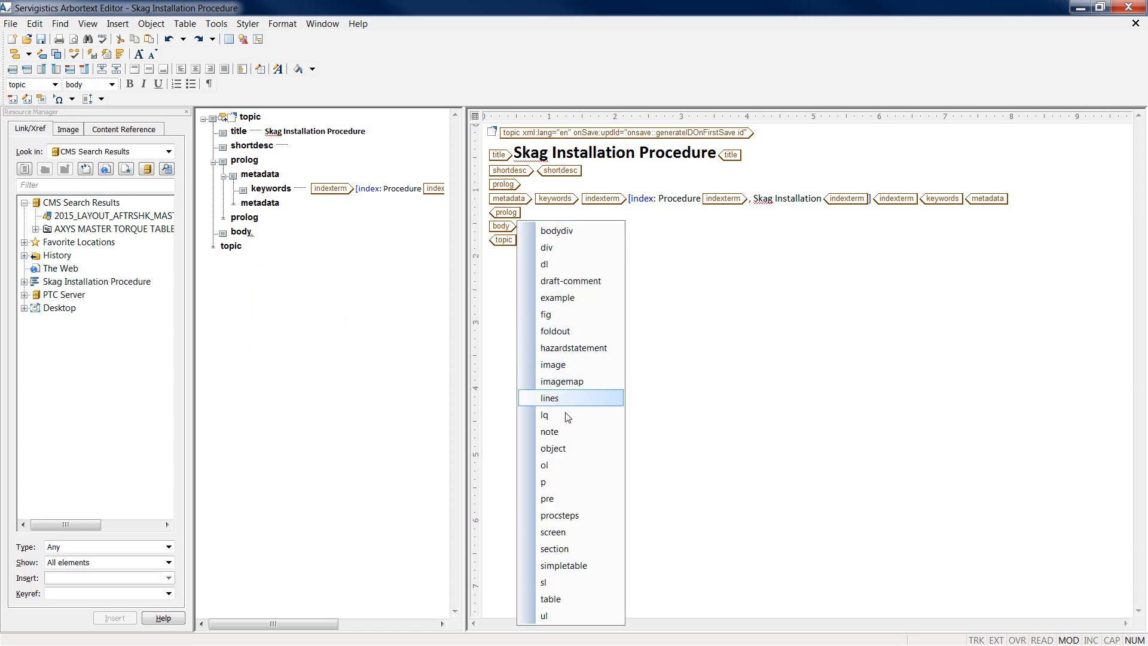
pyautogui.click(556, 471)
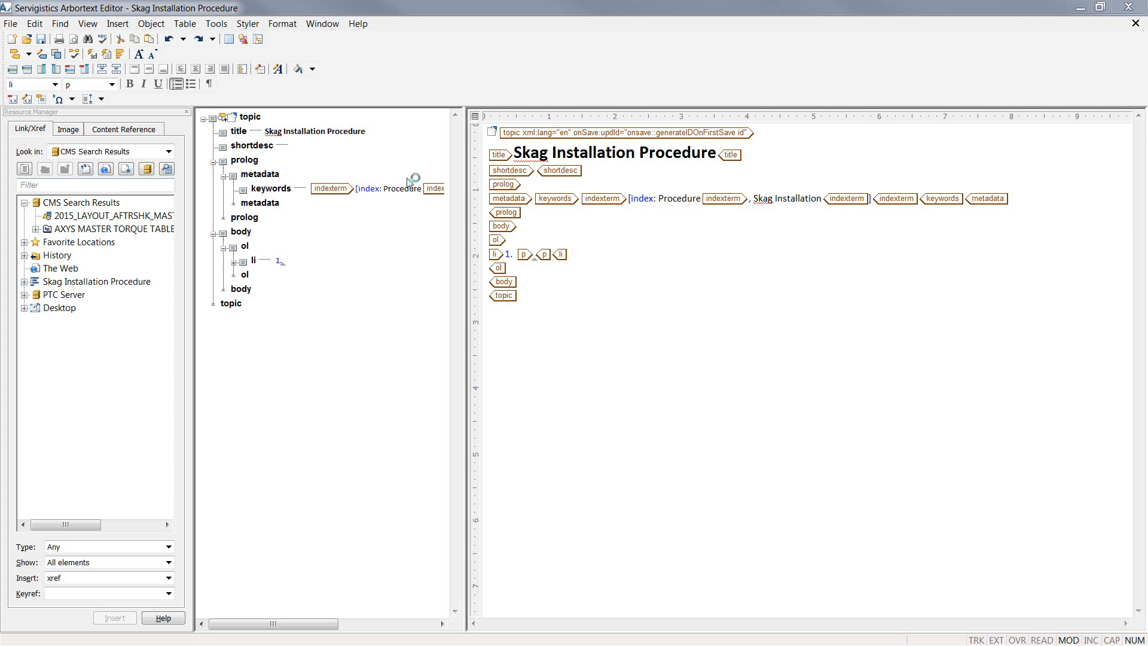
pyautogui.click(541, 256)
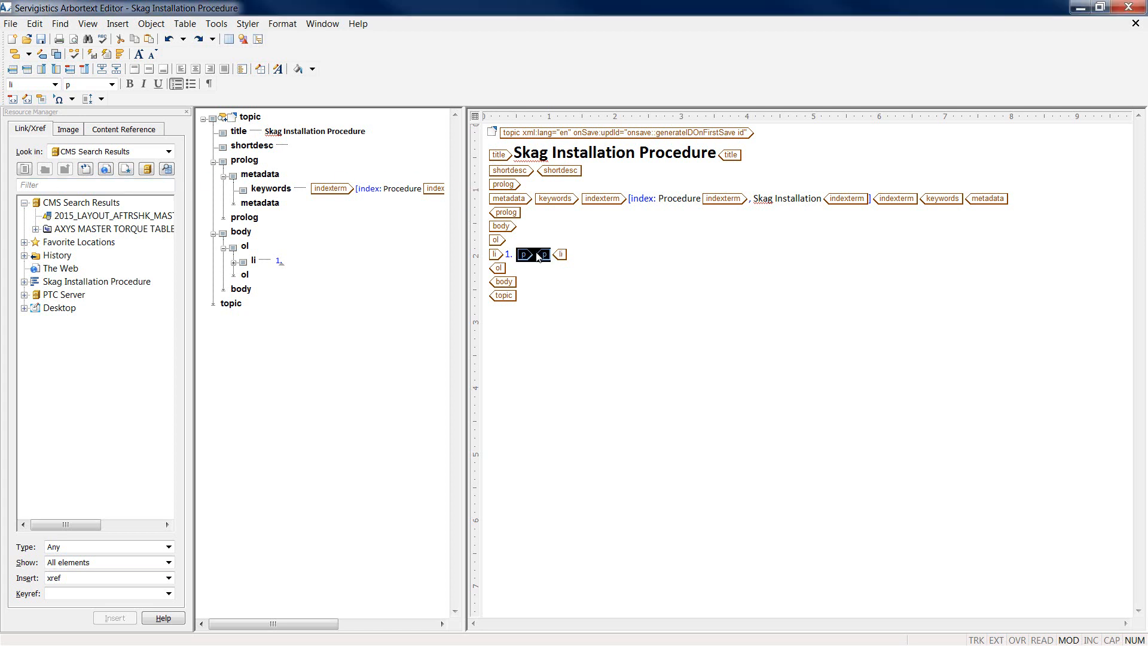
pyautogui.write('Install the Skag into the underside of the ski as shown.')
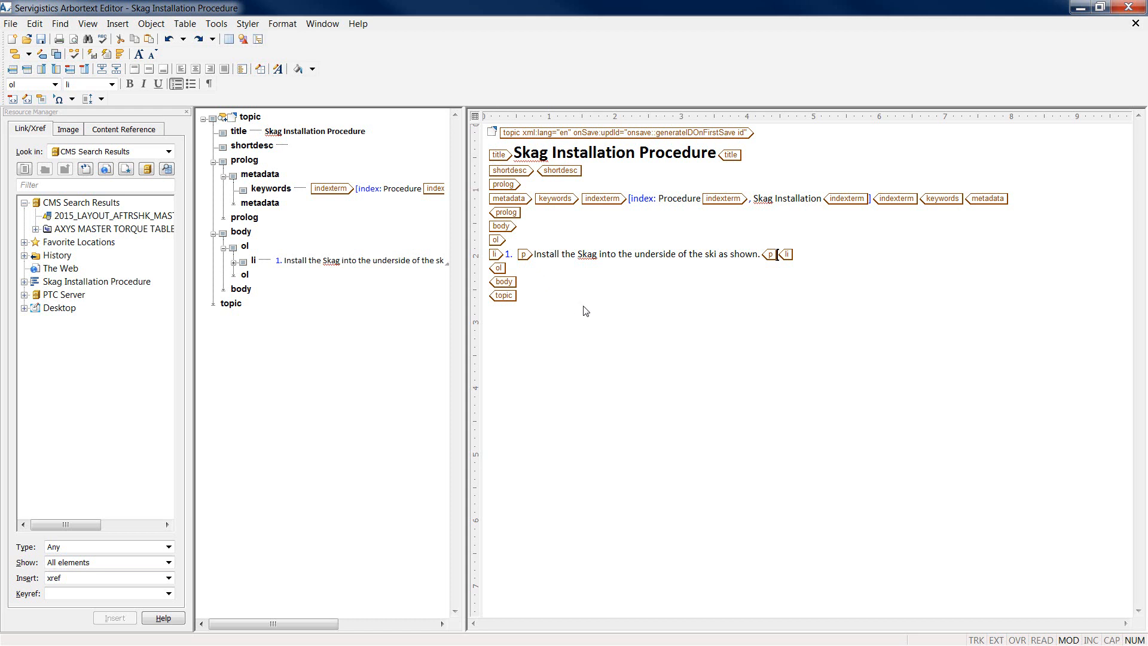
pyautogui.click(117, 24)
# Step: Insert the Snow Illustrations.c3di PublishedPVZ graphic, found by searching snow*, into step 1
pyautogui.click(146, 74)
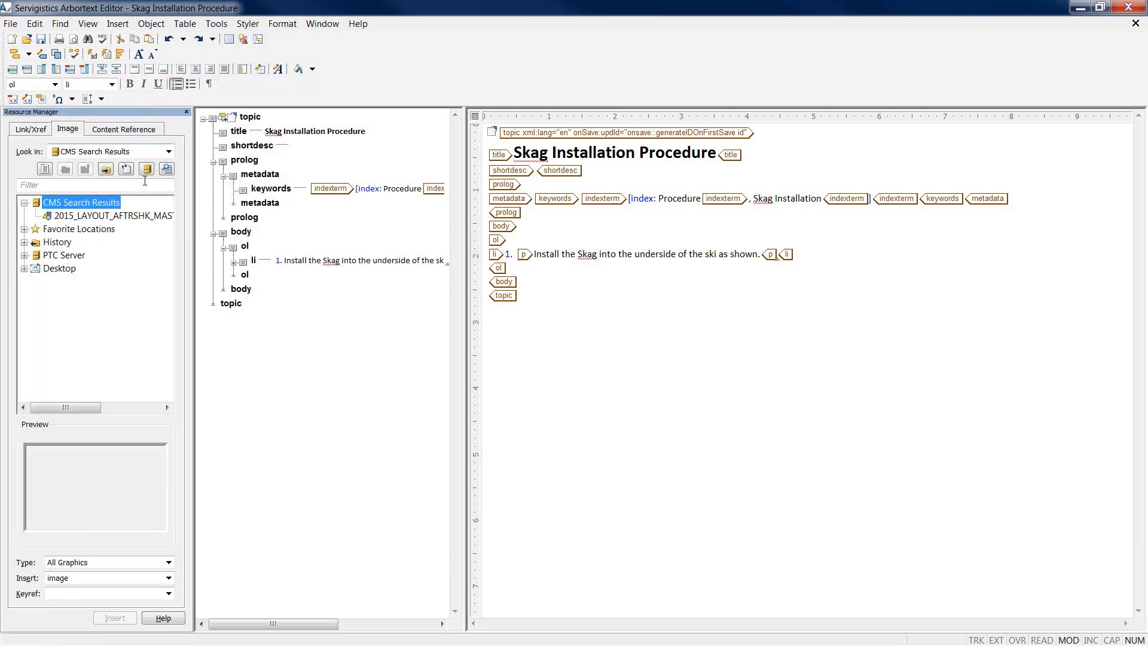
pyautogui.click(169, 172)
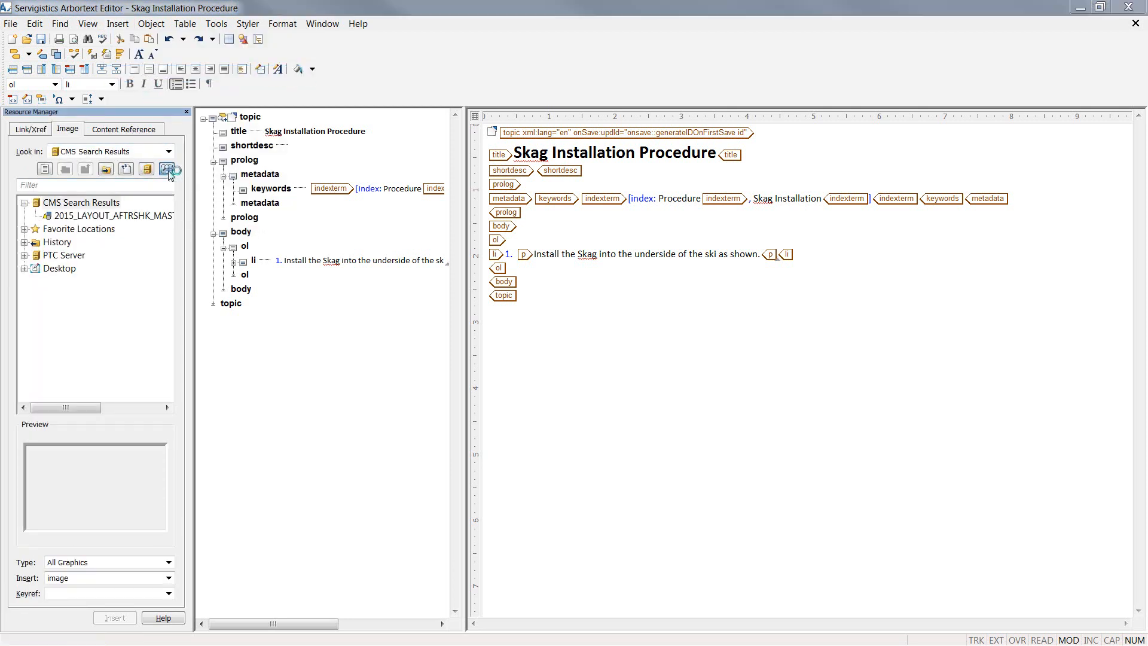
pyautogui.click(888, 426)
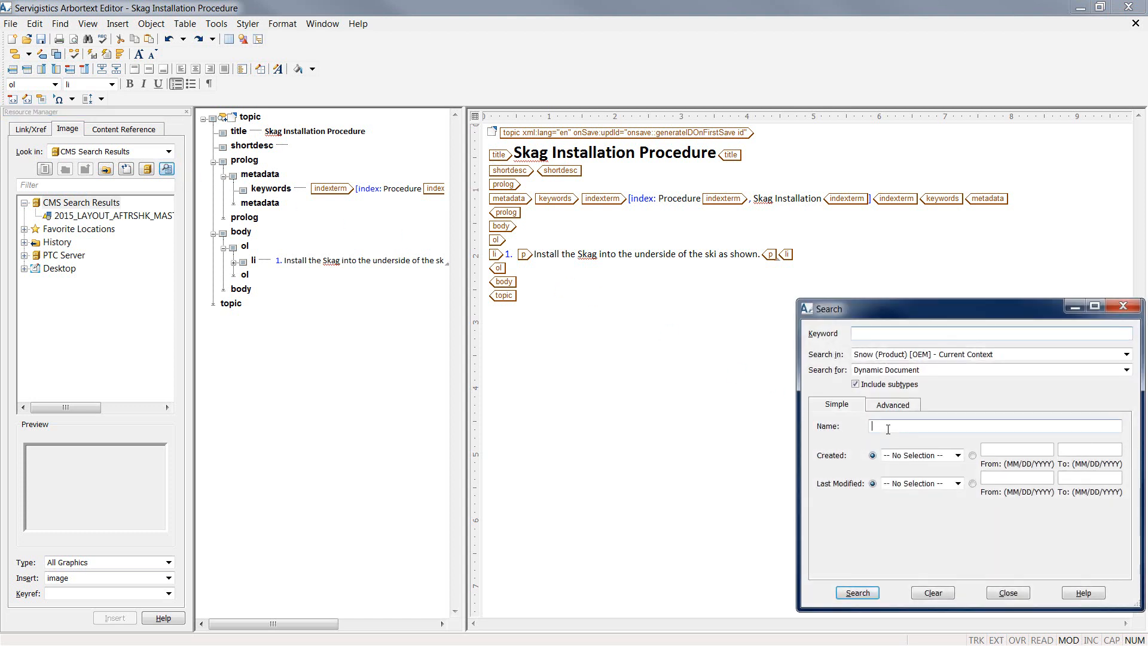
pyautogui.write('snow*')
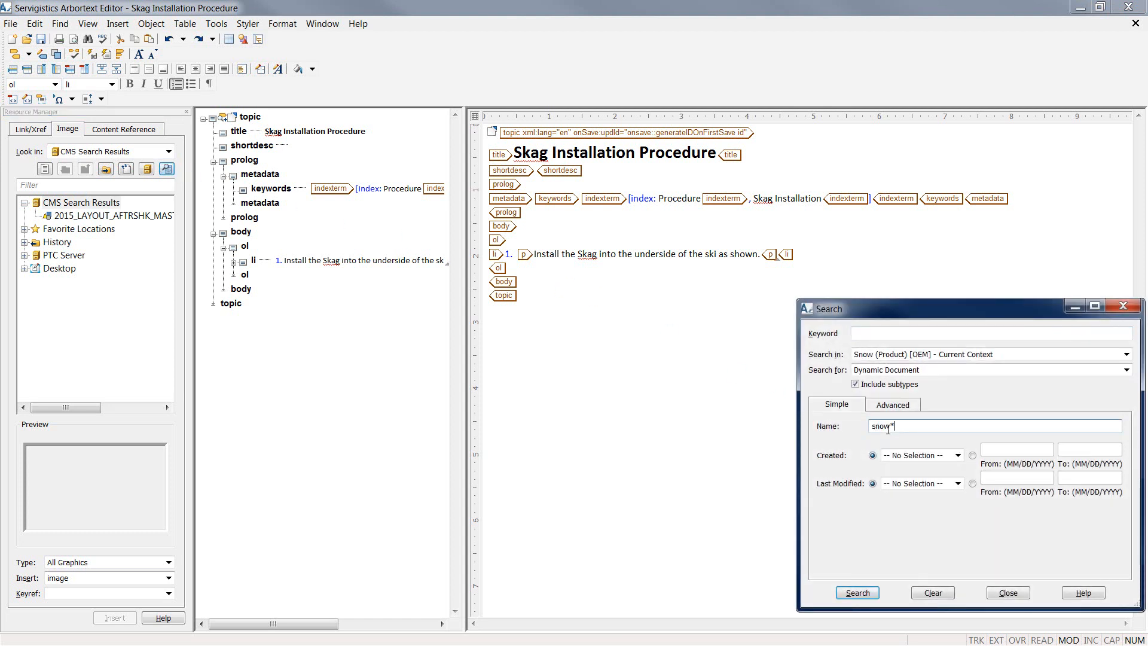
pyautogui.press('Return')
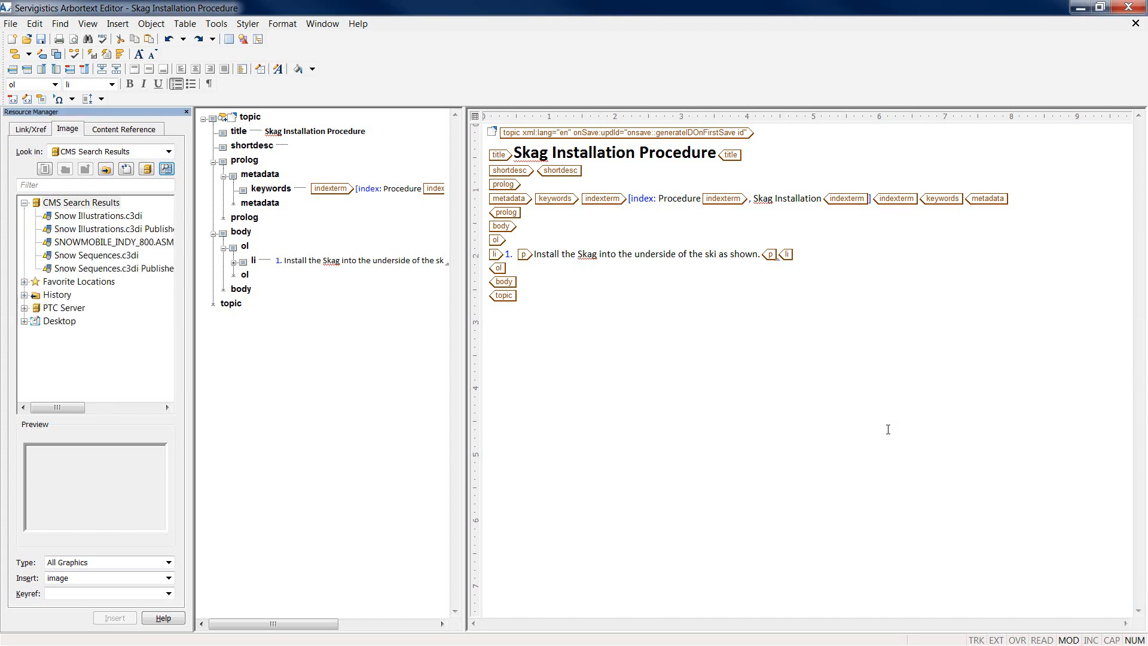
pyautogui.click(154, 232)
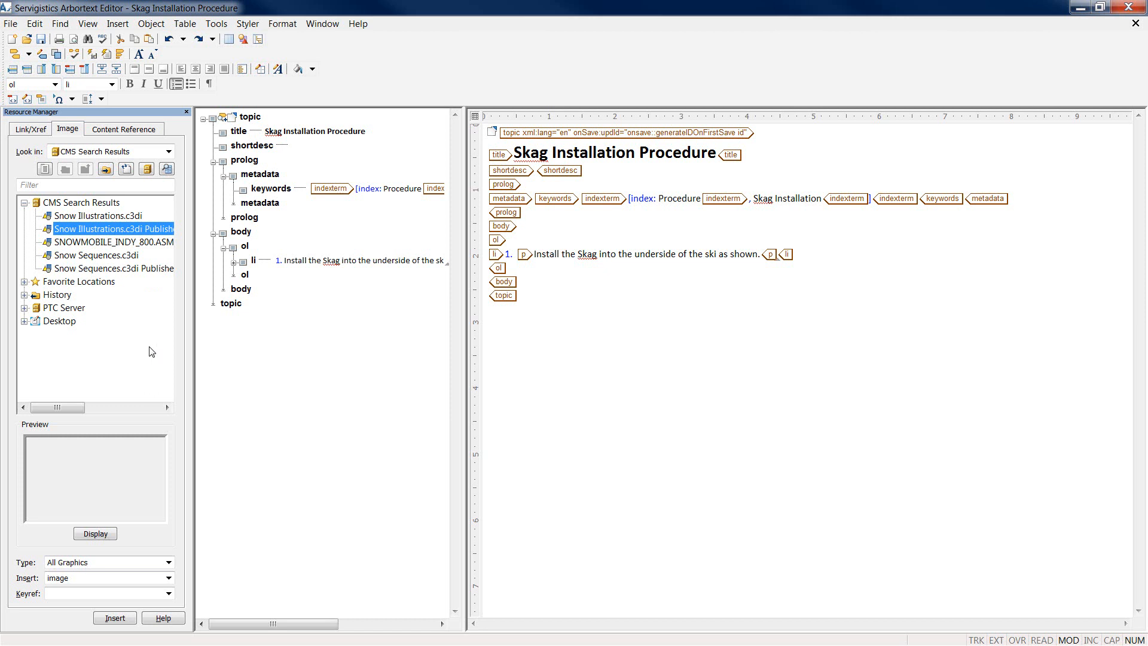
pyautogui.click(125, 619)
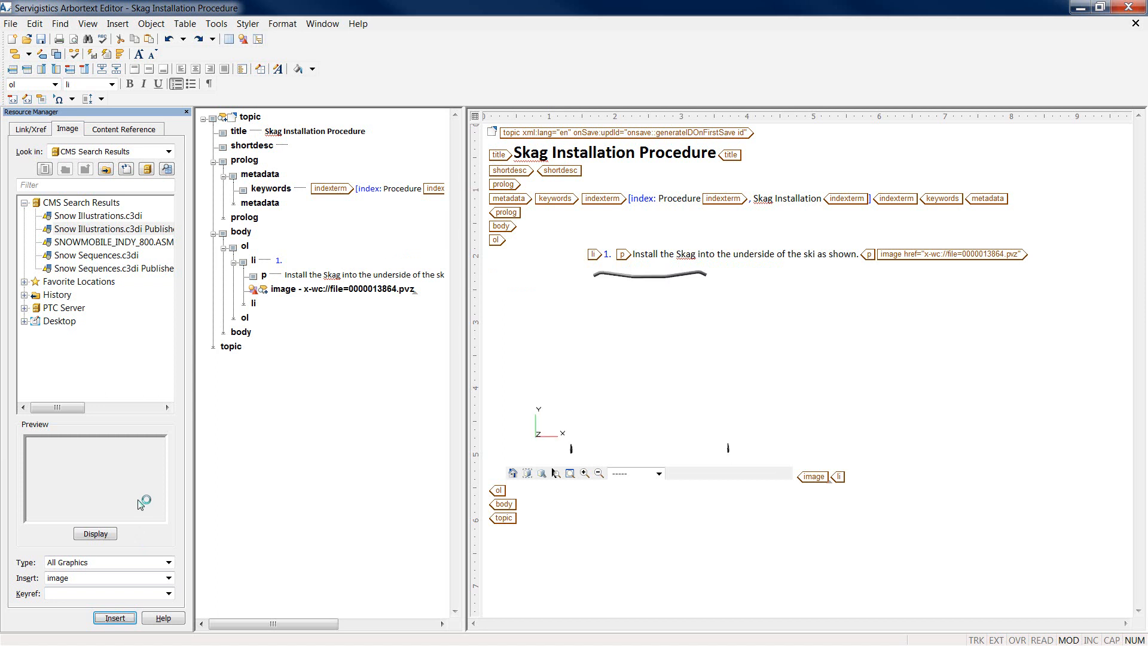
pyautogui.click(805, 483)
pyautogui.doubleClick(801, 478)
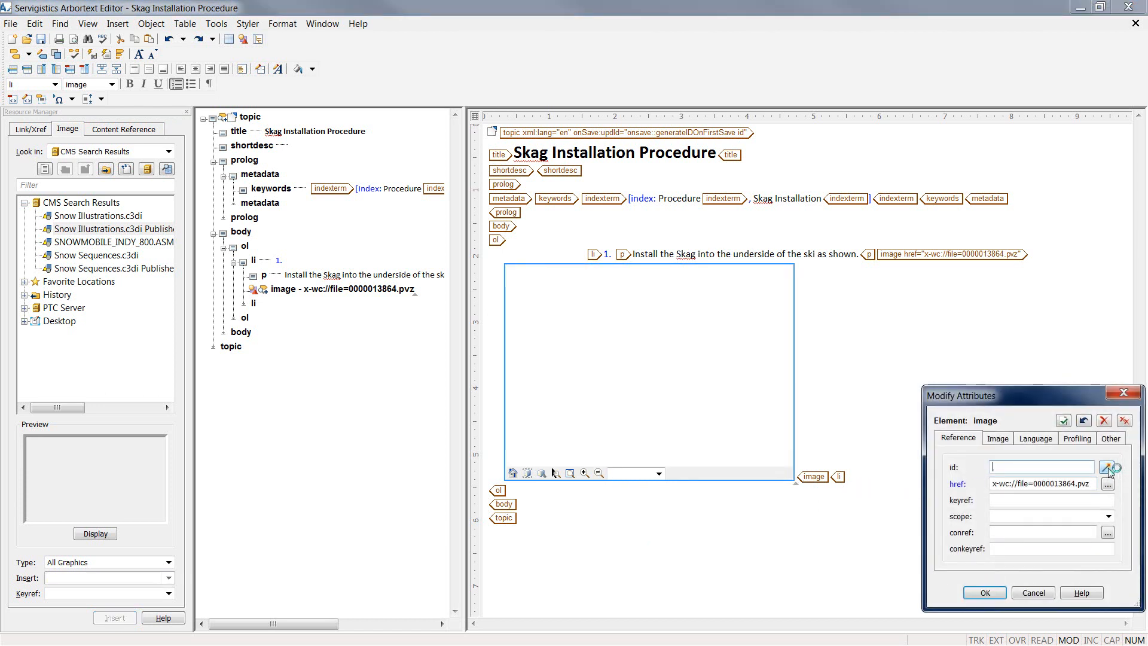
# Step: Set the step 1 image to align center, break placement and scalefit yes
pyautogui.click(997, 438)
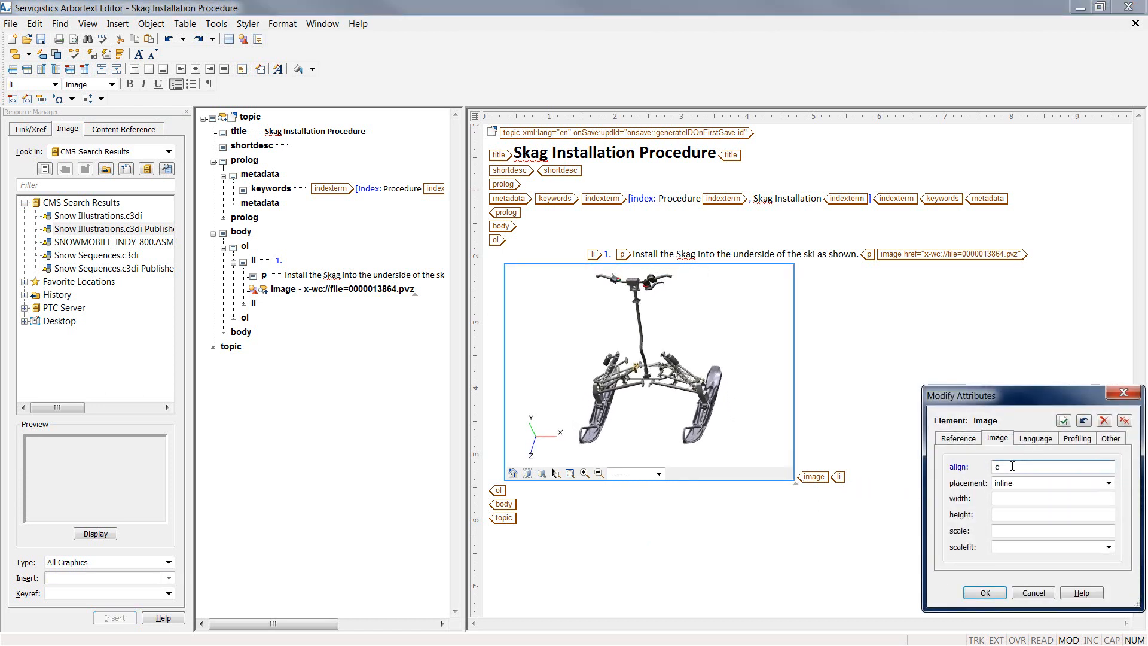
pyautogui.click(1012, 467)
pyautogui.write('center')
pyautogui.press('Tab')
pyautogui.press('Down')
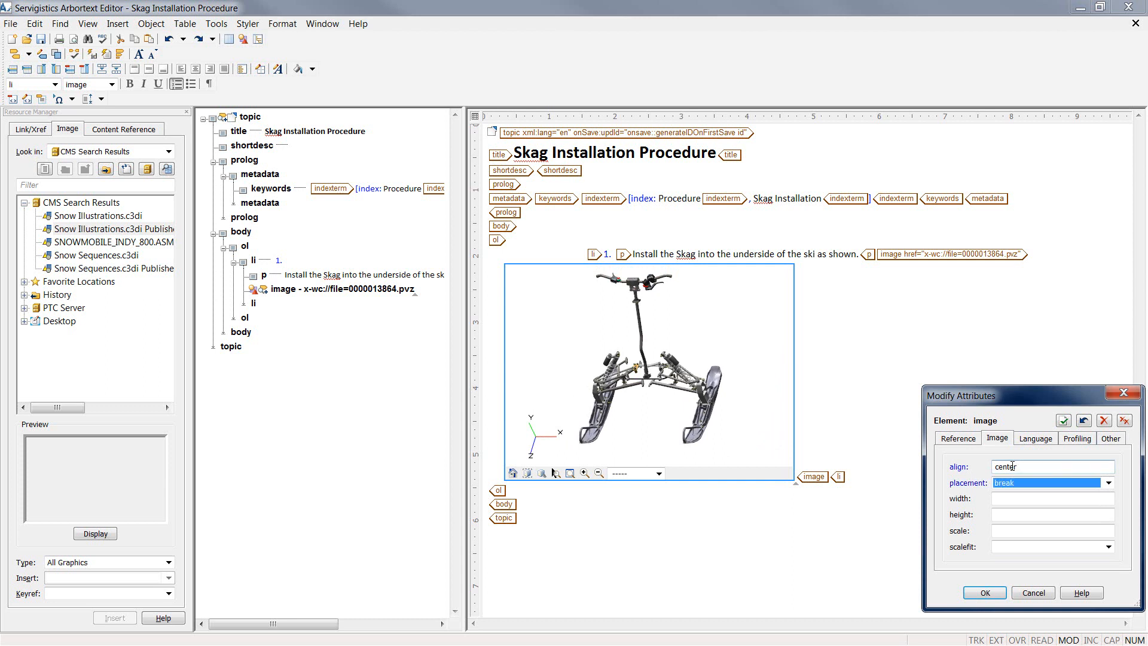
pyautogui.press('Tab')
pyautogui.press('Tab')
pyautogui.press('Tab')
pyautogui.press('Tab')
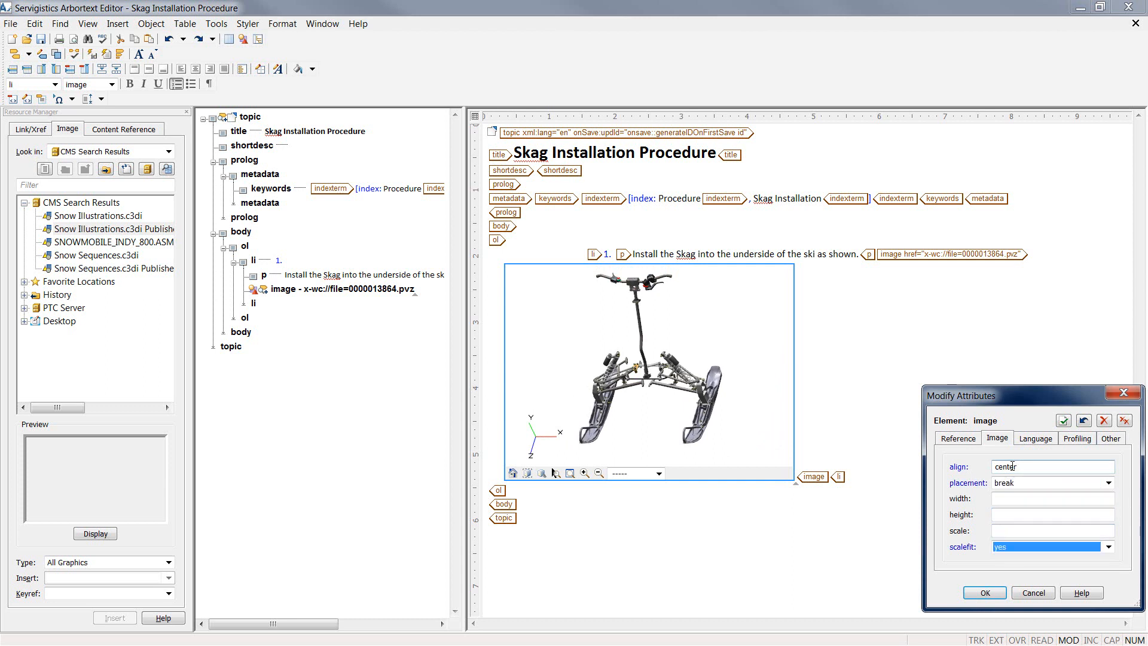
# Step: Set the image's rev attribute to AXYS SKI SKAGS1 and apply the changes
pyautogui.click(1111, 439)
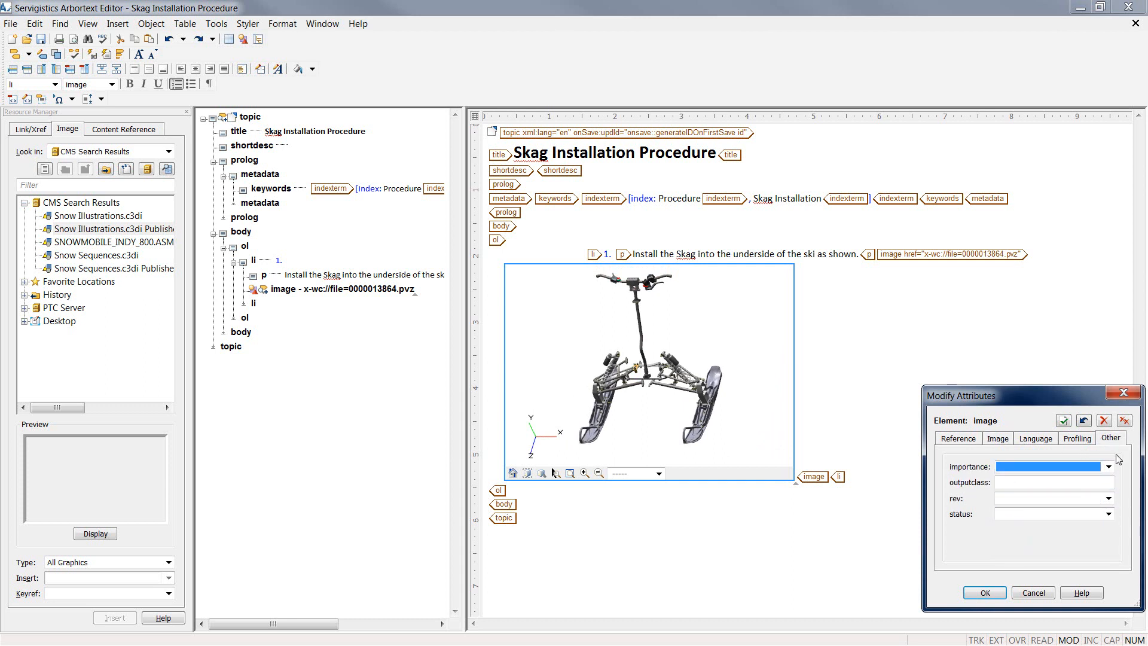
pyautogui.click(1111, 500)
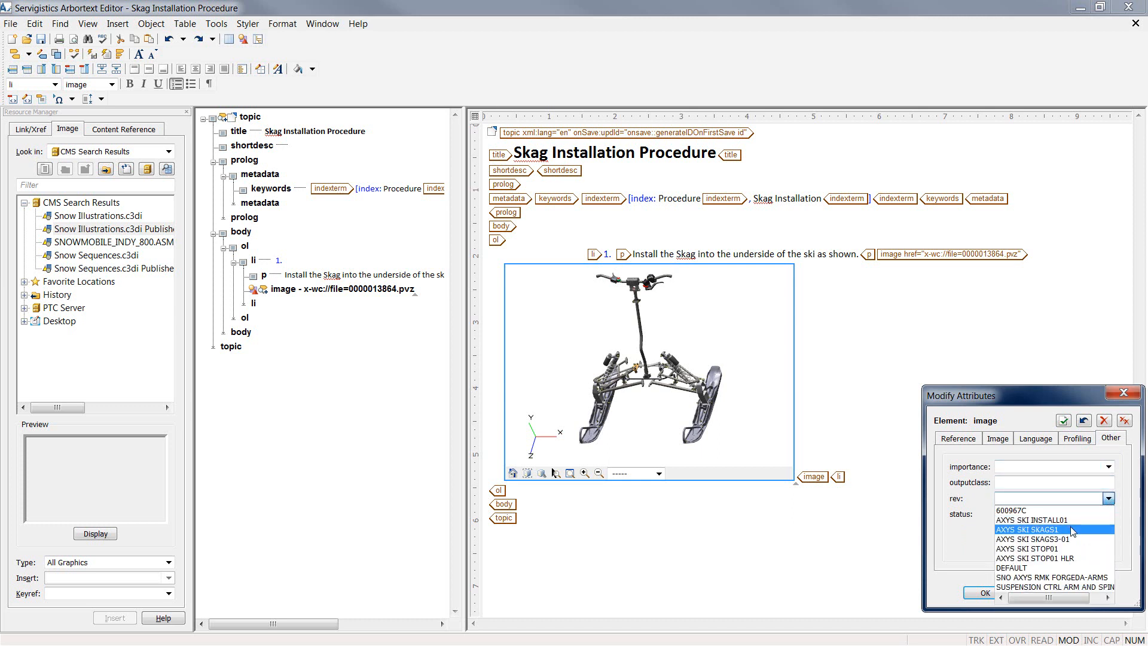
pyautogui.click(1074, 530)
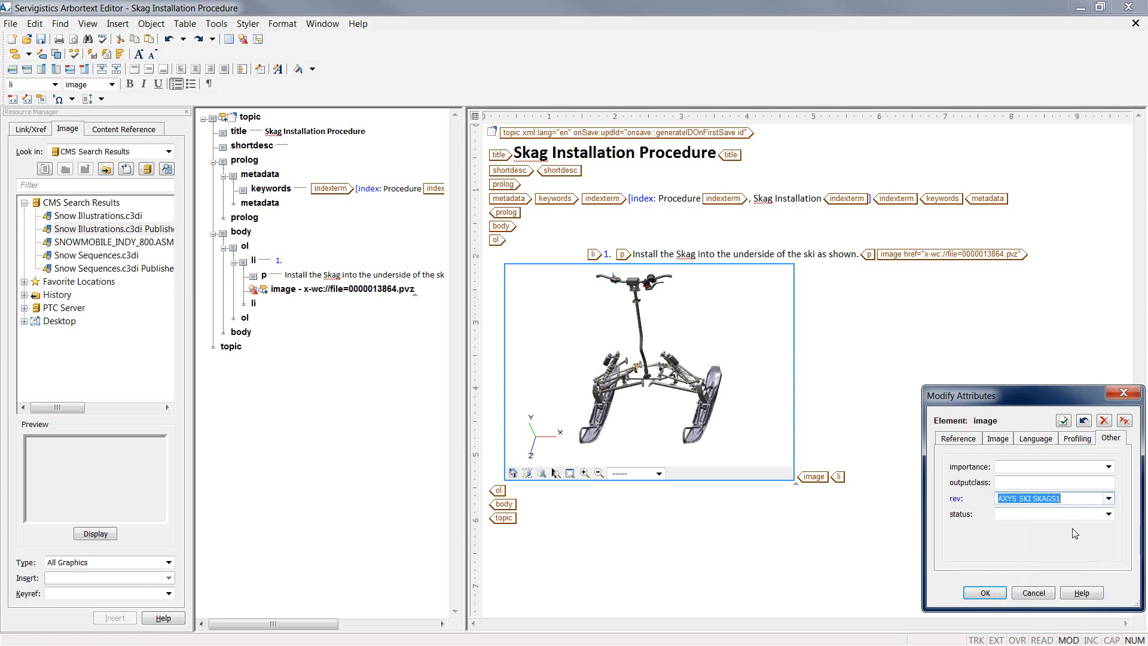
pyautogui.click(985, 593)
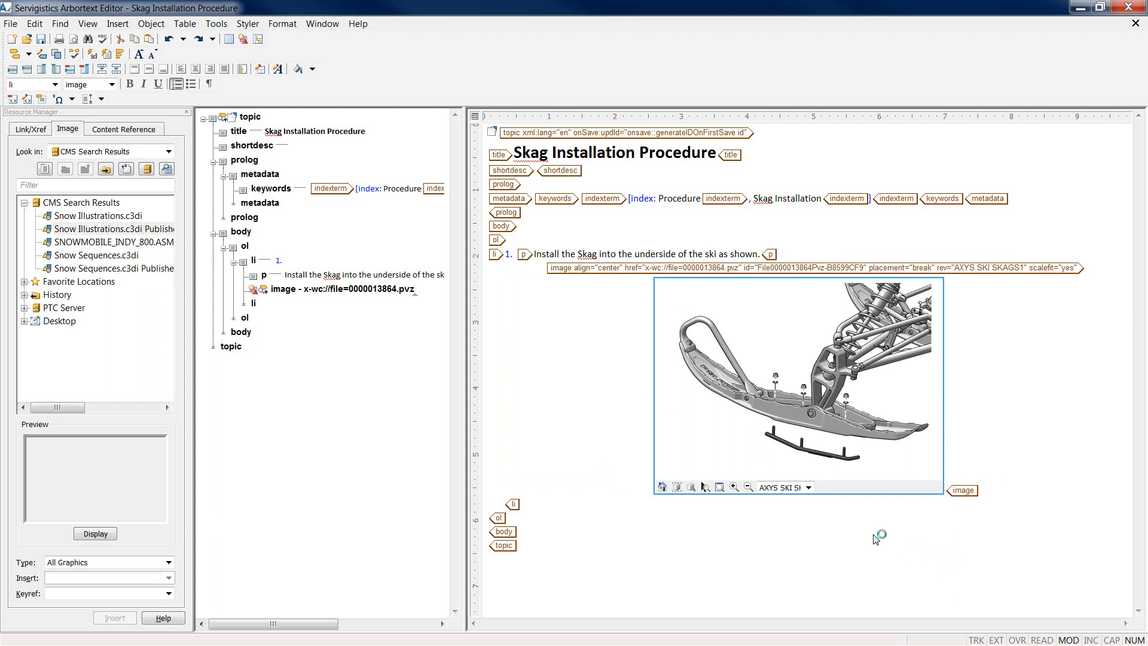
pyautogui.click(808, 487)
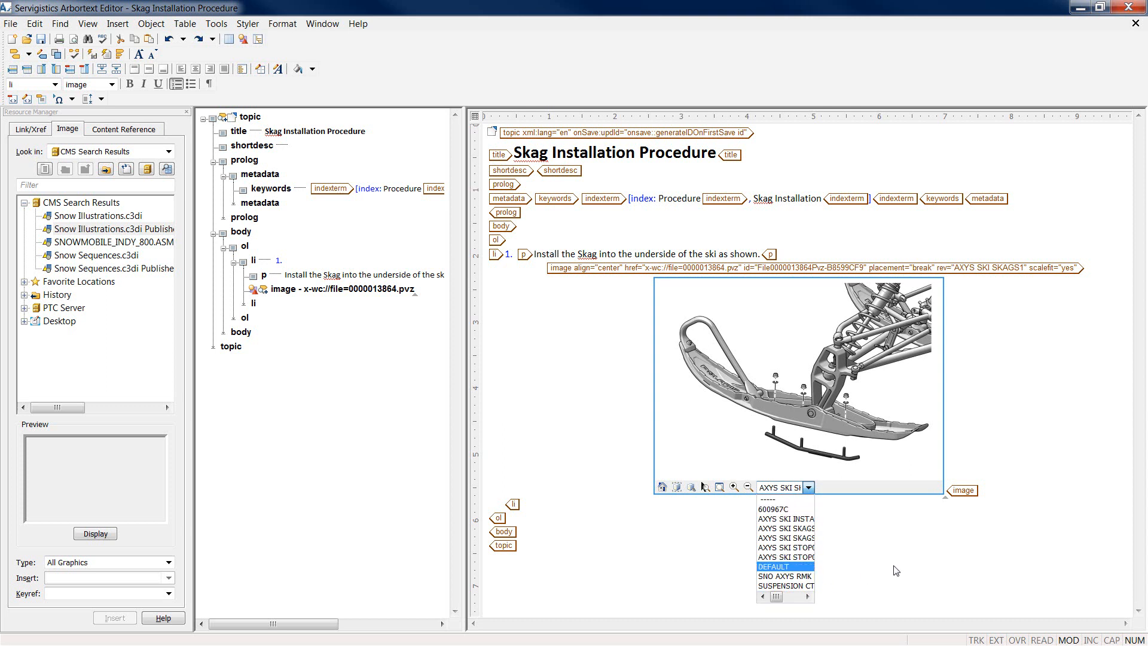
pyautogui.click(955, 500)
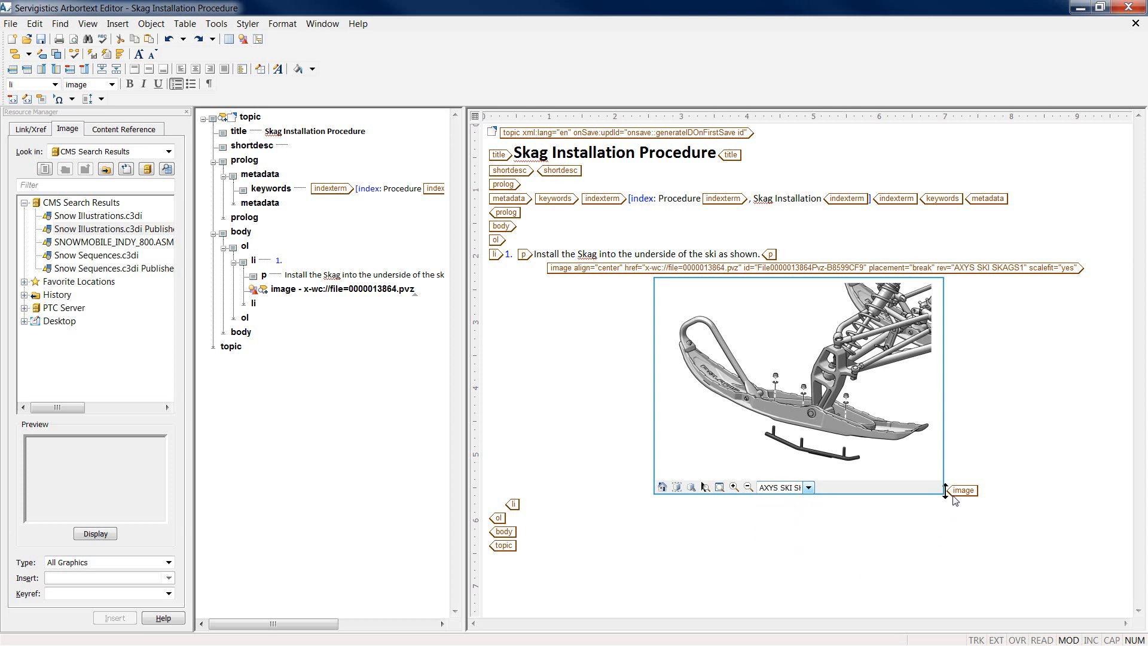
# Step: Add step 2: 'Ensure that the Skag is installed in the correct direction. Protrusion is on the back half of the Ski.'
pyautogui.click(985, 495)
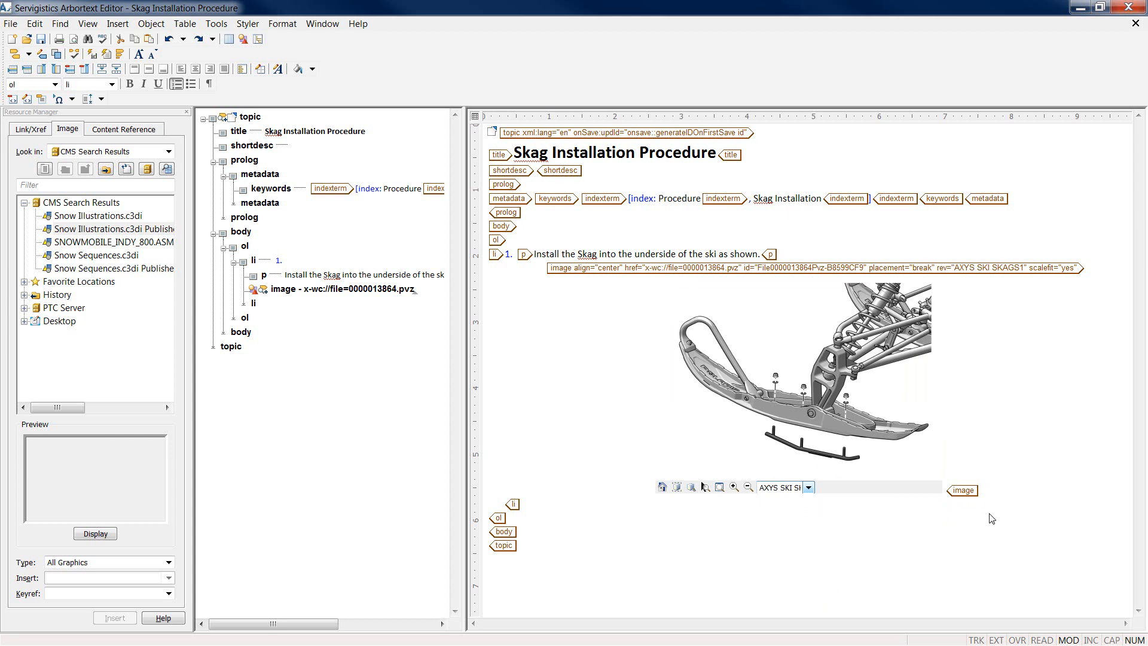
pyautogui.press('Return')
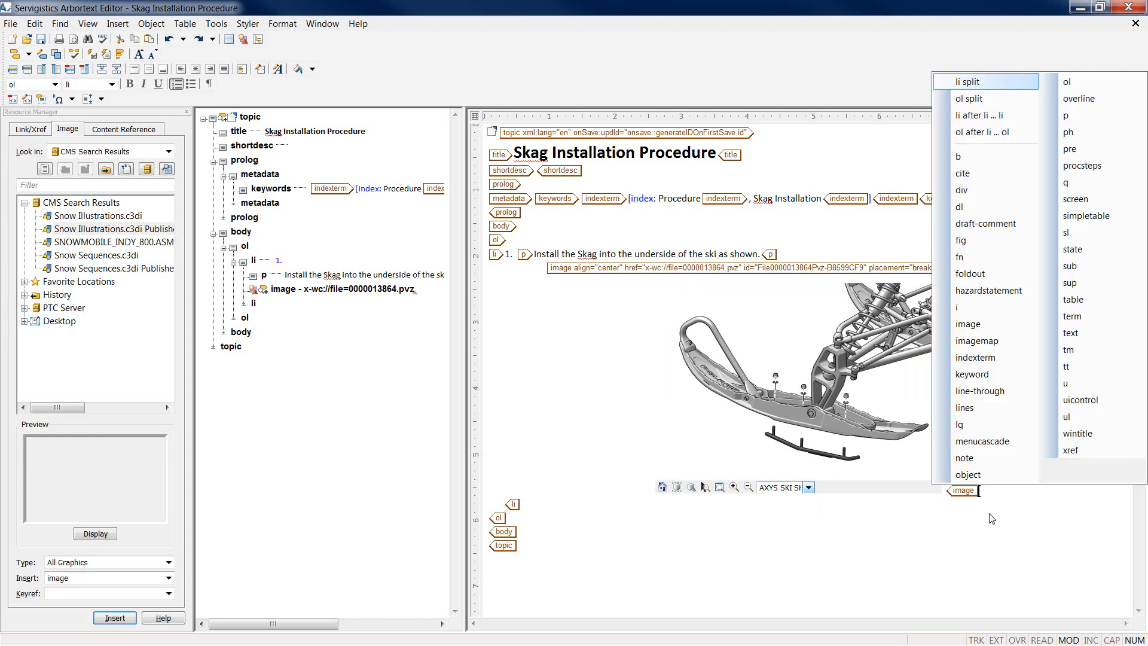
pyautogui.press('Return')
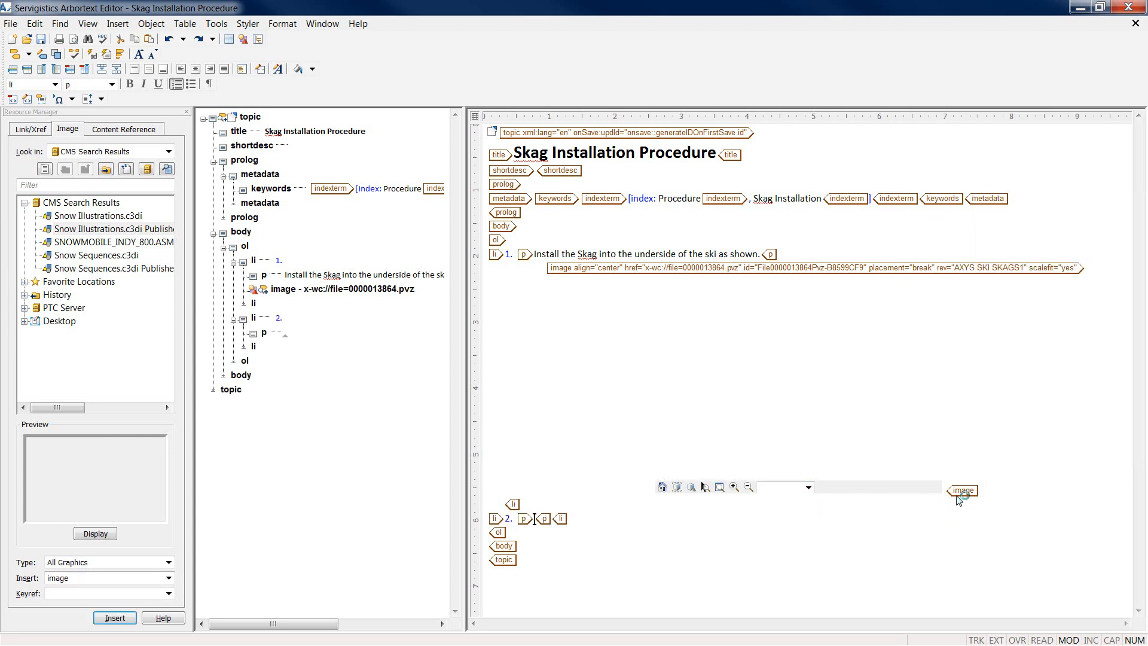
pyautogui.hotkey('alt', 'Tab')
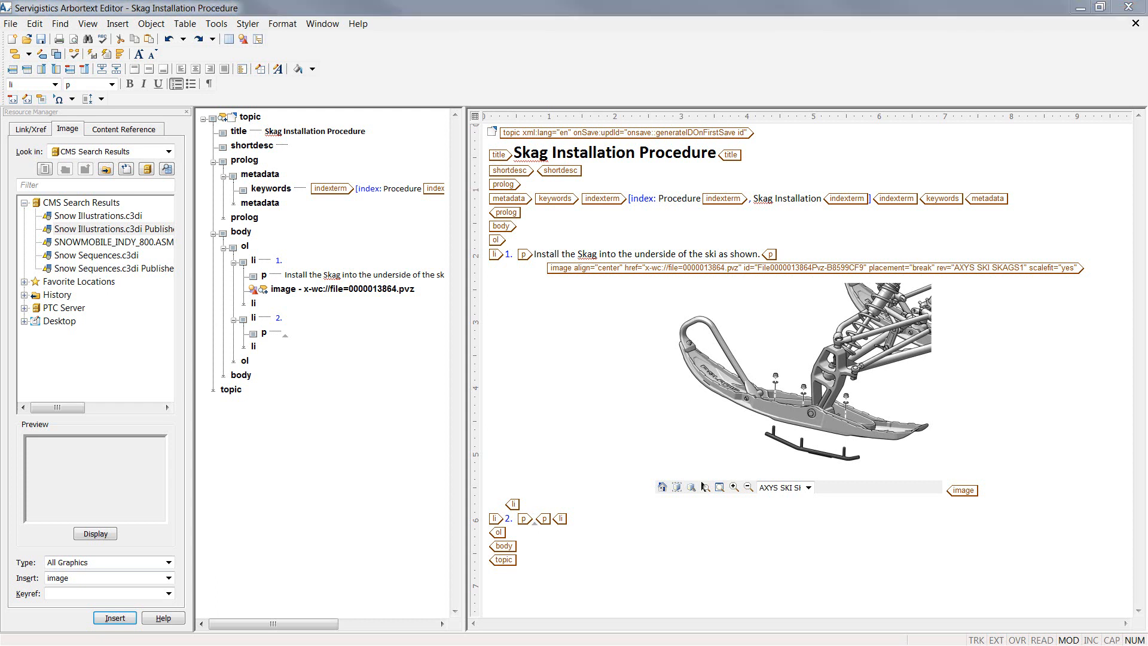
pyautogui.click(536, 520)
pyautogui.write('Ensure that the Skag is installed in the correct direction. Protrusion is on the back half of the Ski.')
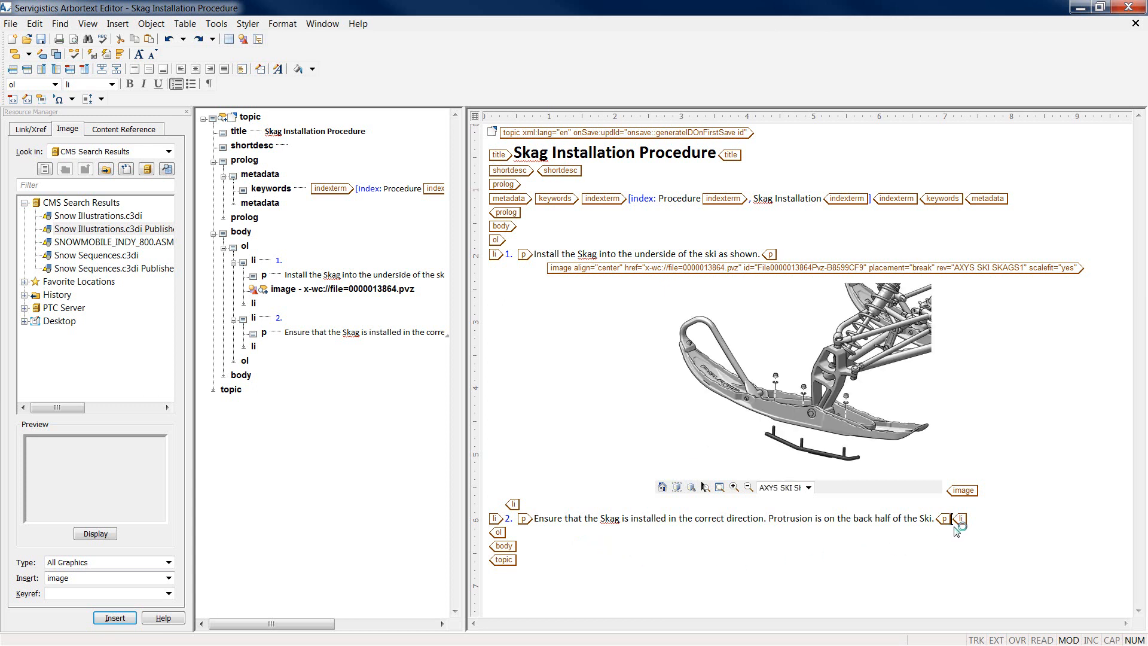
# Step: Insert the Snow Illustrations graphic into step 2
pyautogui.click(159, 232)
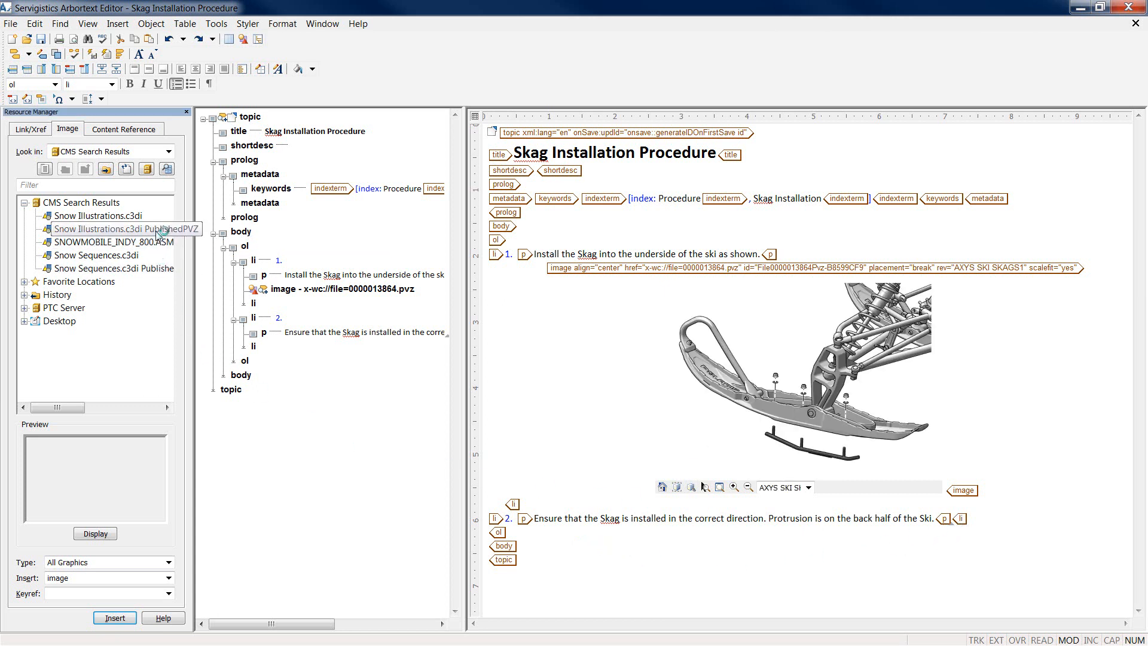
pyautogui.click(131, 621)
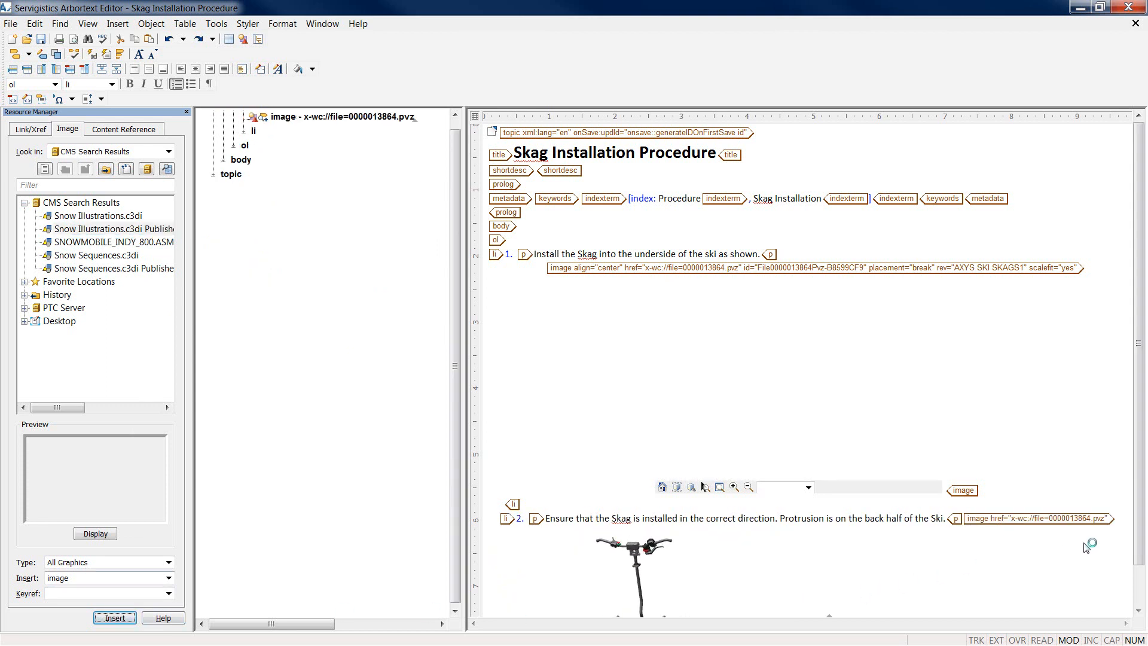
pyautogui.moveTo(1140, 508)
pyautogui.mouseDown()
pyautogui.moveTo(1140, 549)
pyautogui.moveTo(1140, 523)
pyautogui.mouseUp()
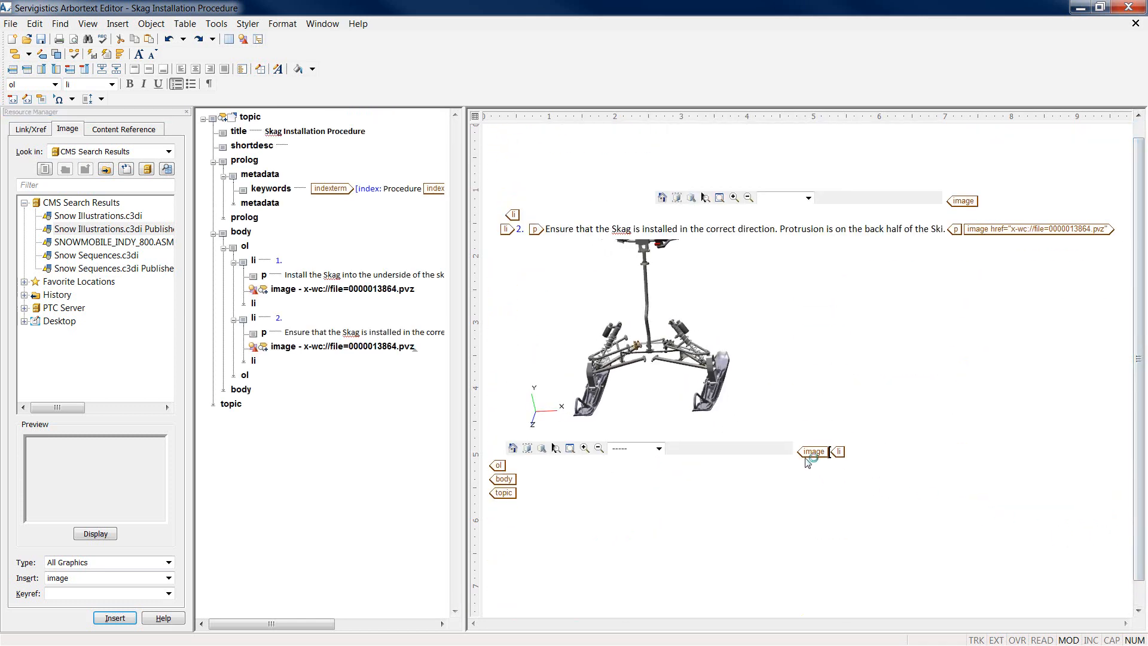
# Step: Switch the step 2 image to the skag top view with the FWD arrow
pyautogui.click(659, 448)
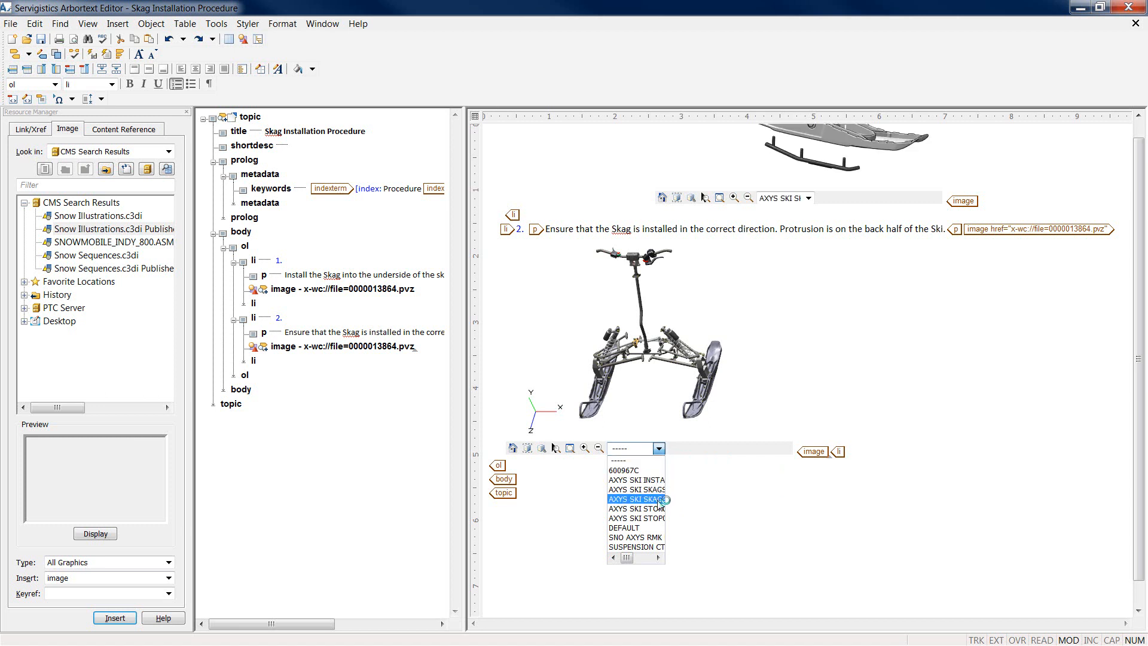
pyautogui.click(659, 501)
pyautogui.click(658, 449)
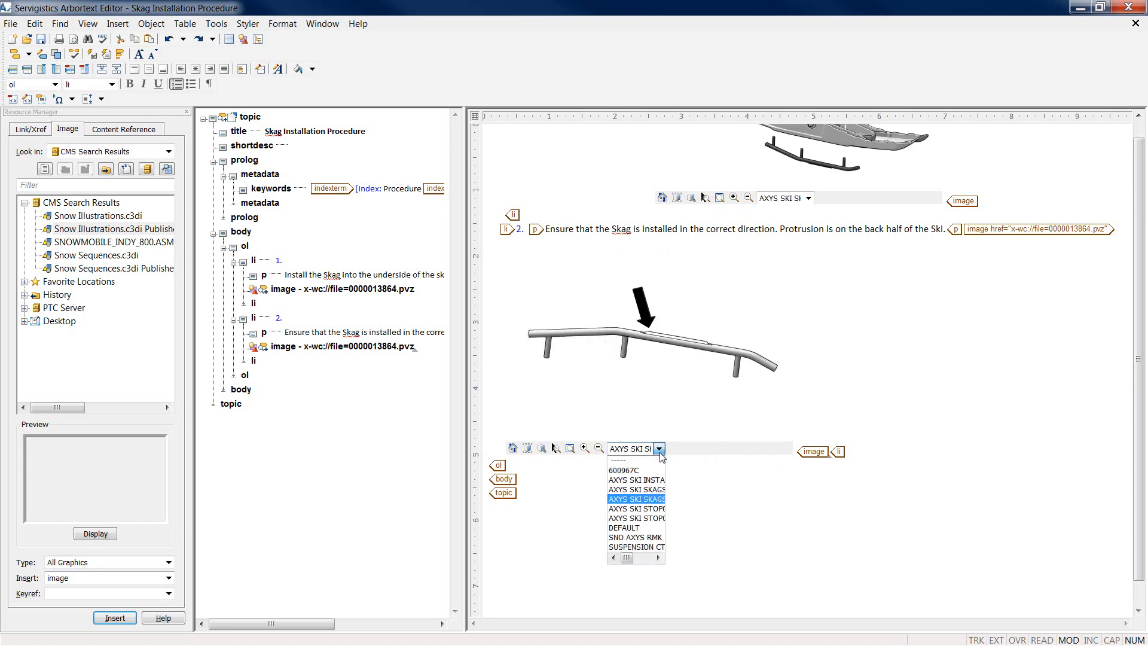
pyautogui.click(653, 471)
pyautogui.click(659, 448)
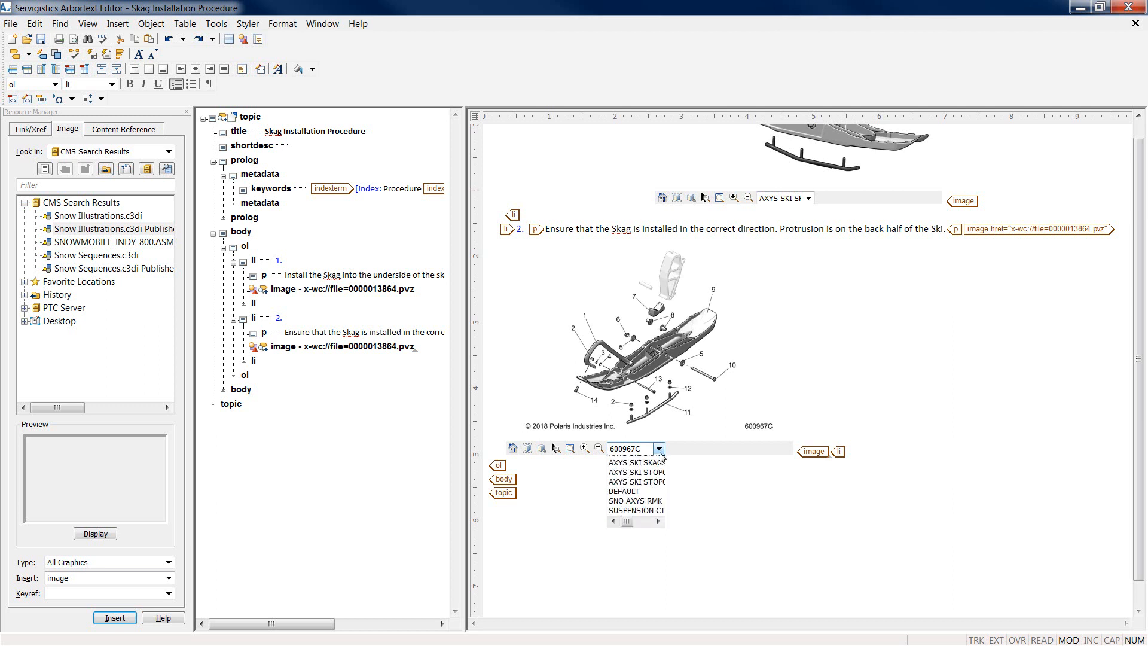
pyautogui.click(656, 518)
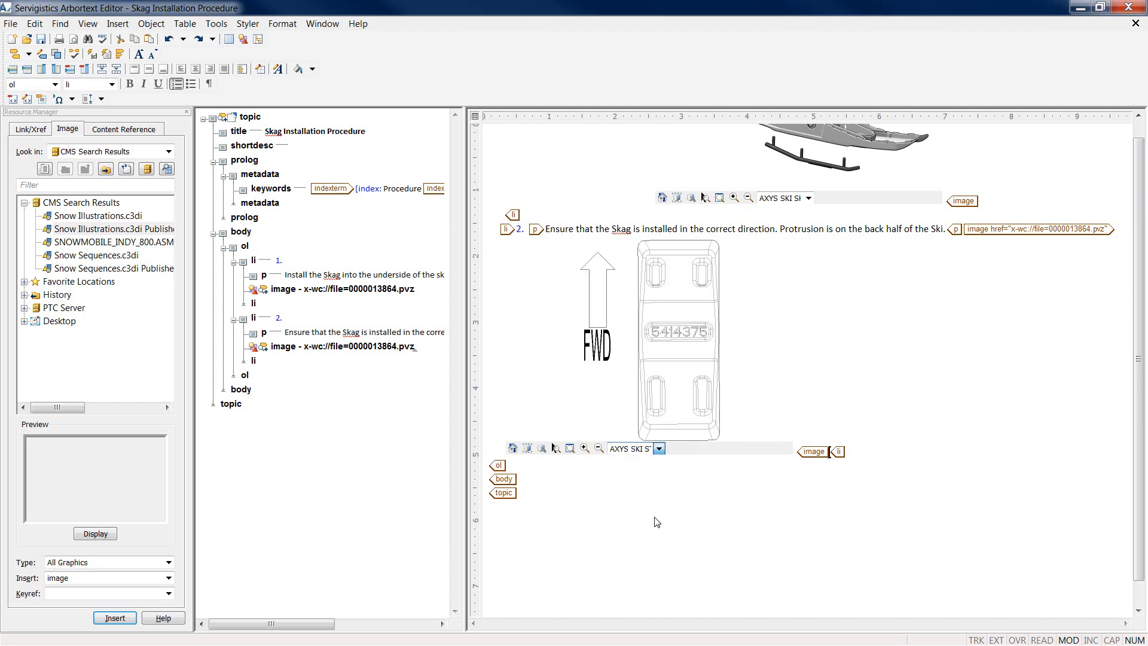
pyautogui.click(802, 458)
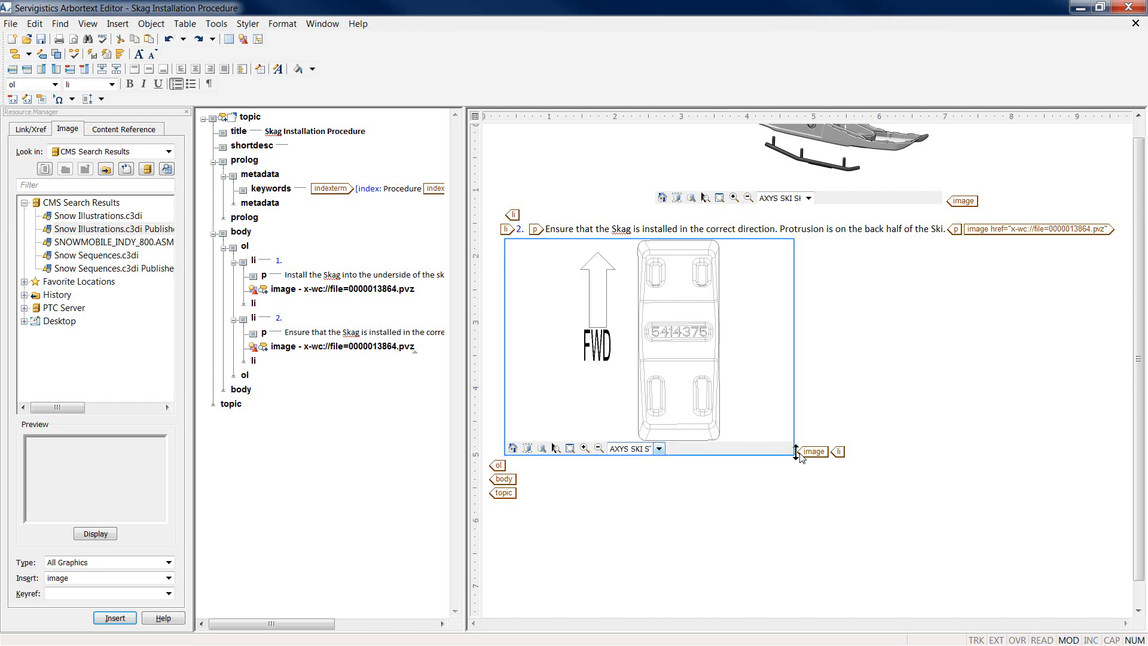
# Step: Give step 2's image a generated id, center align, break placement, scalefit yes and rev AXYS SKI SKAGS3-01
pyautogui.hotkey('ctrl', 'd')
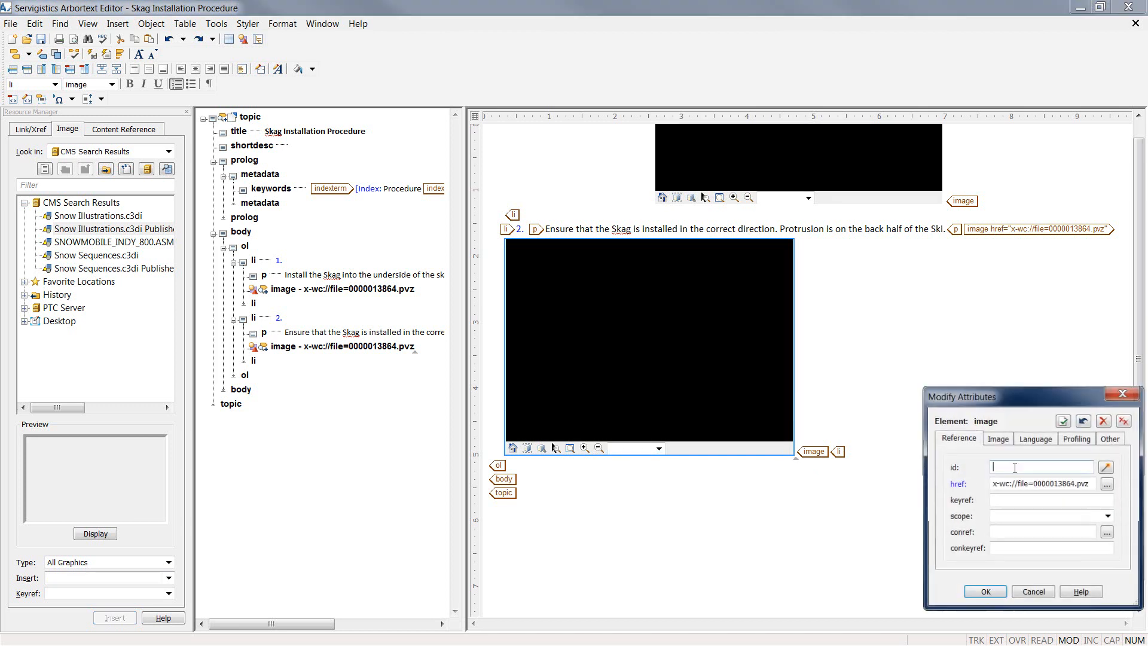
pyautogui.click(1106, 467)
pyautogui.click(997, 439)
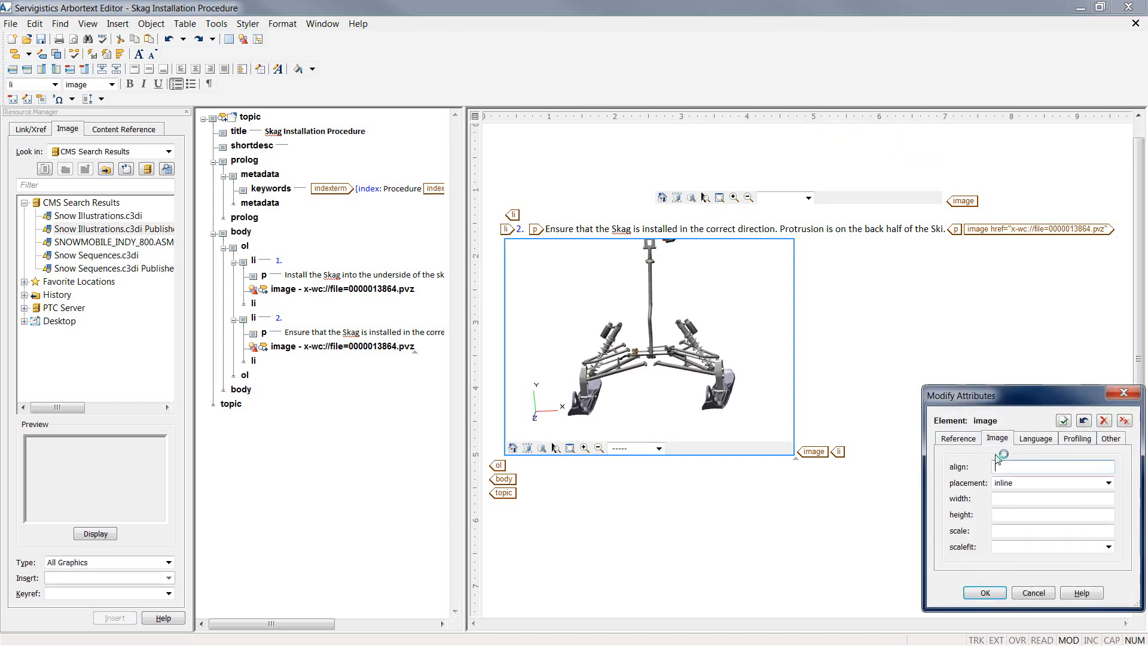
pyautogui.write('center')
pyautogui.press('Tab')
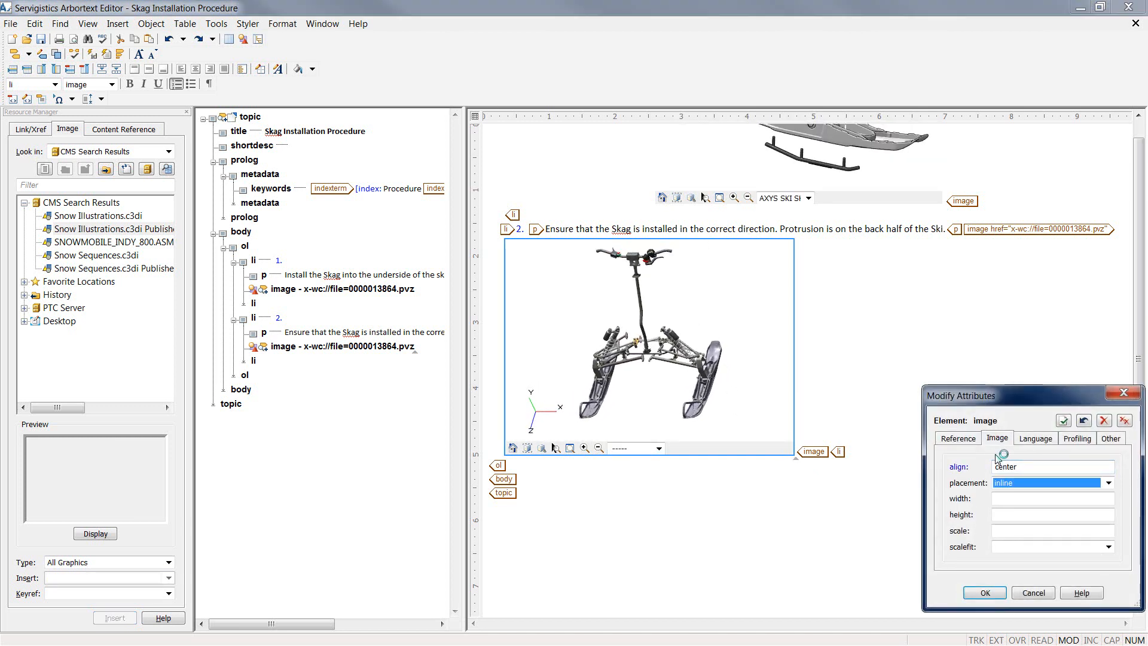
pyautogui.press('Down')
pyautogui.press('Tab')
pyautogui.press('Tab')
pyautogui.press('Tab')
pyautogui.press('Tab')
pyautogui.press('Down')
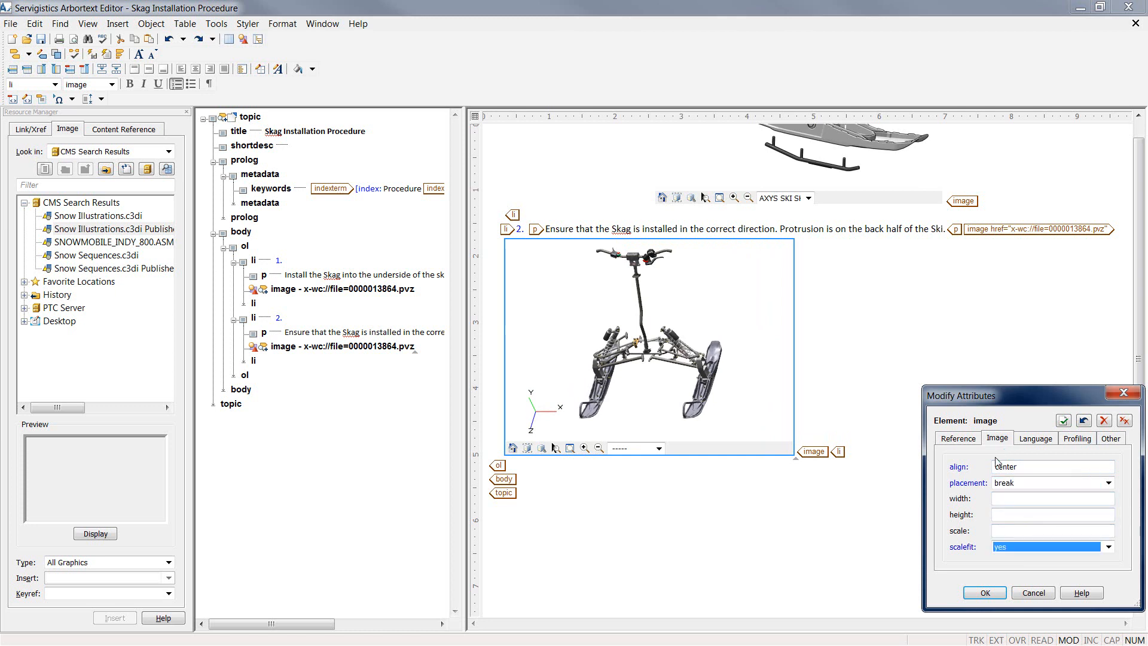
pyautogui.click(1111, 439)
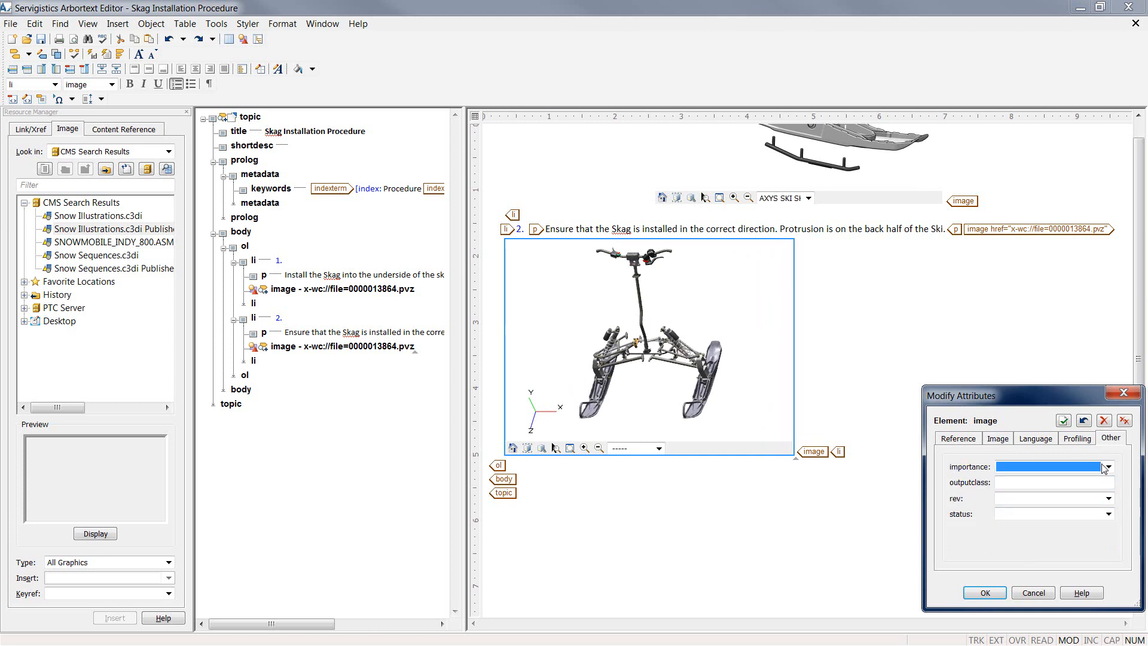
pyautogui.click(1108, 499)
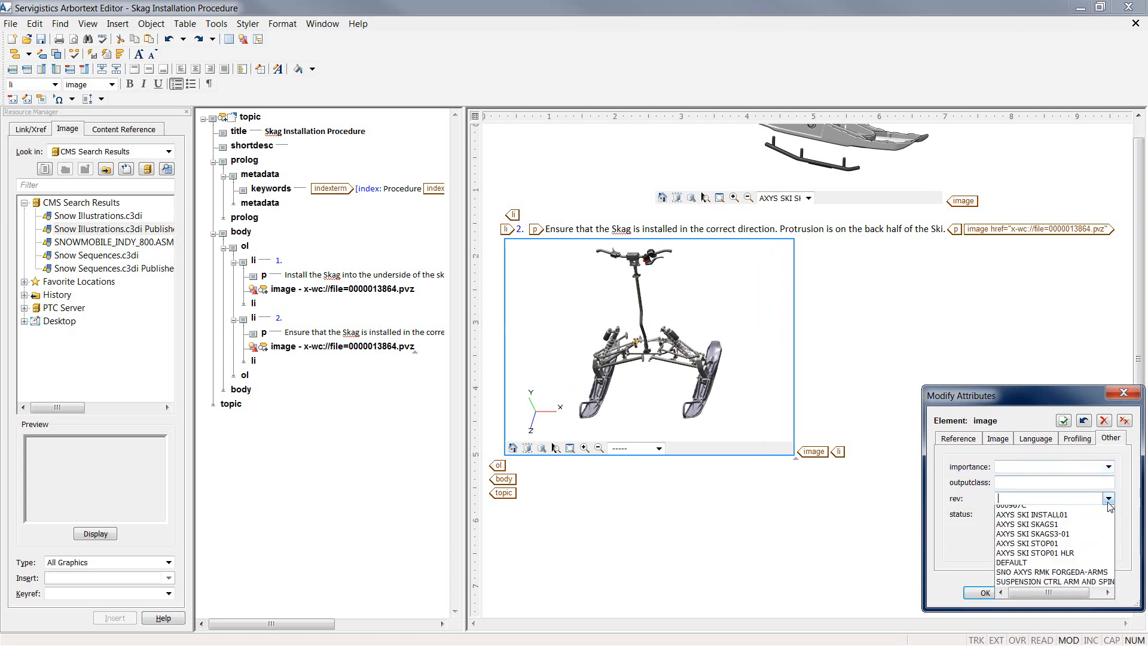
pyautogui.click(1067, 534)
pyautogui.click(985, 593)
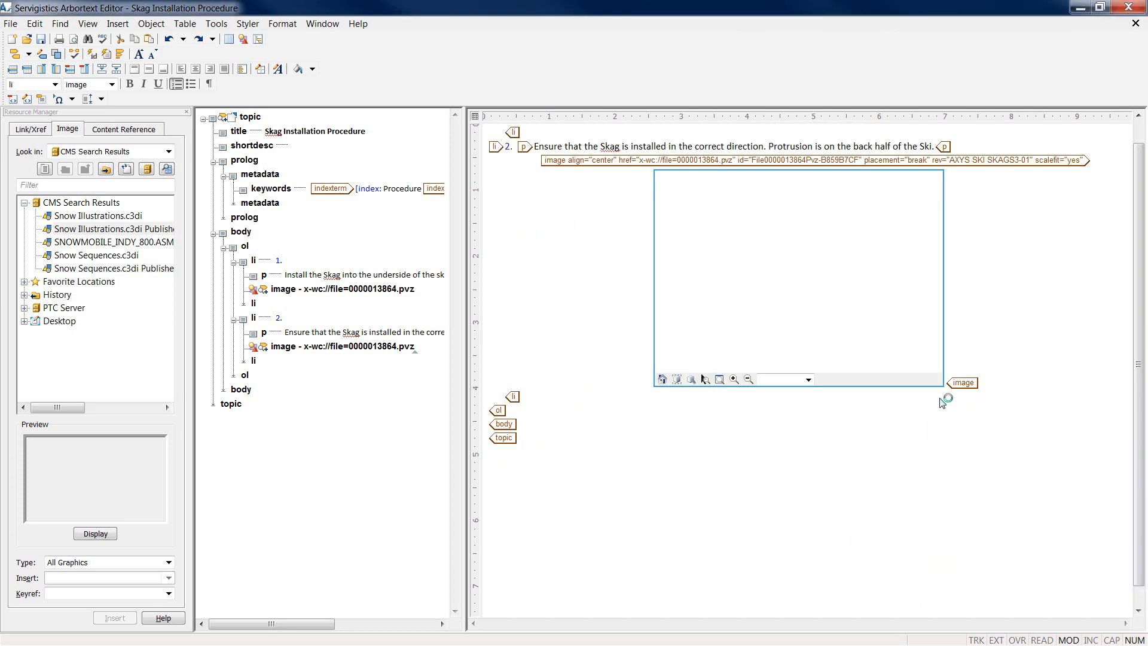
# Step: Add step 3 reading 'Install the washers onto the Skag posts from the top of the ski.' plus an empty step 4
pyautogui.click(984, 384)
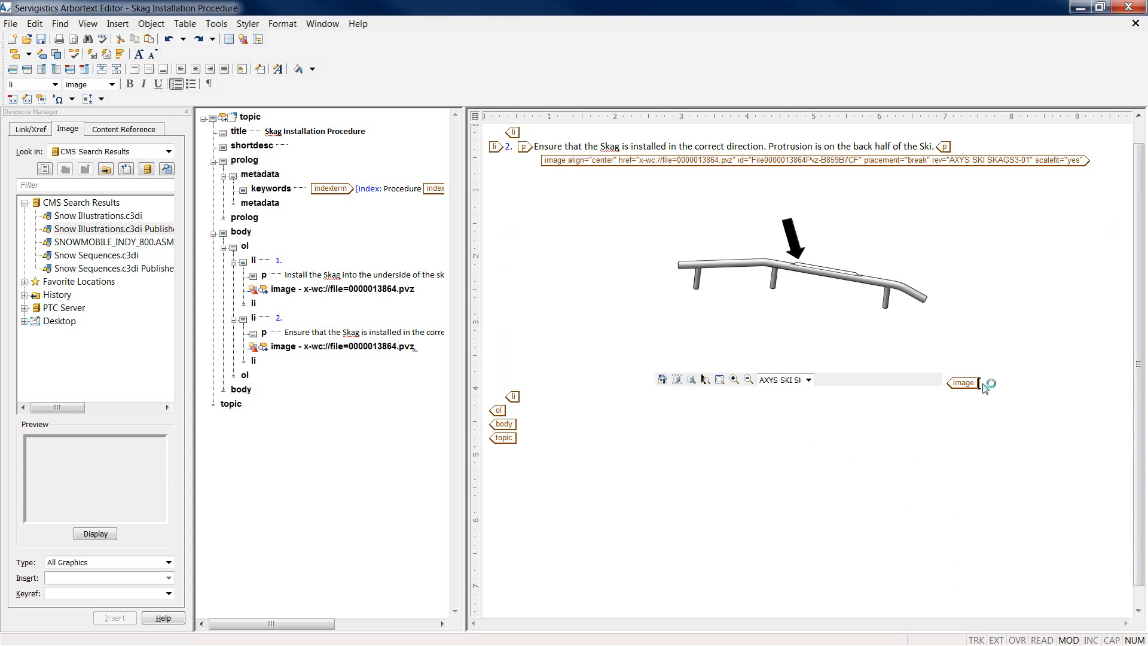
pyautogui.press('Return')
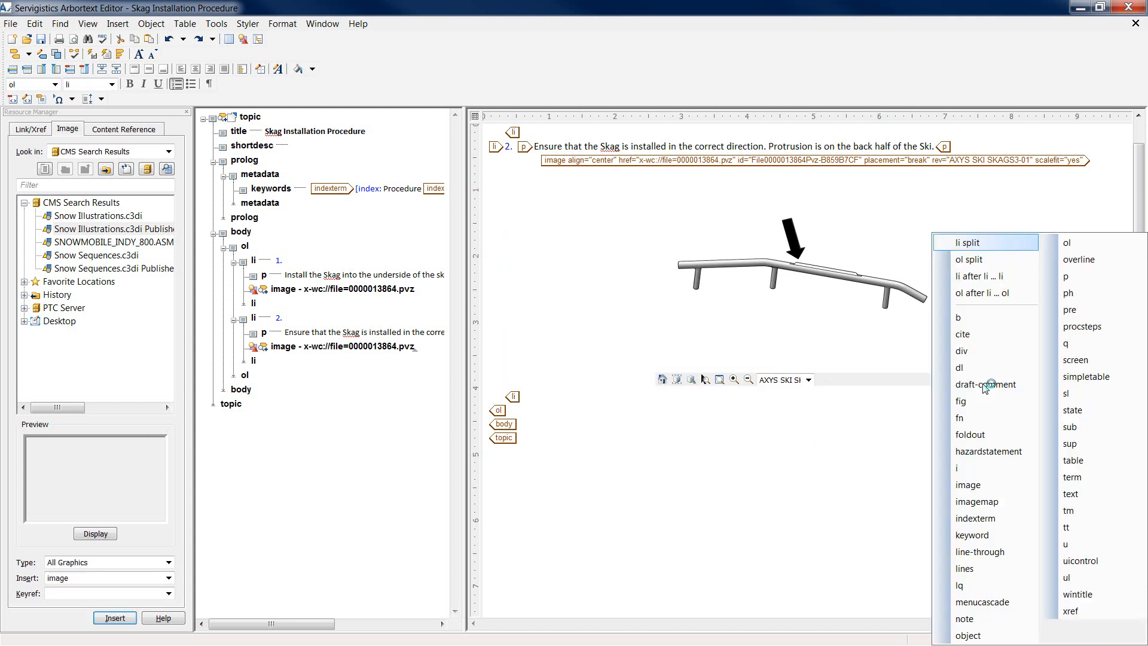
pyautogui.press('Return')
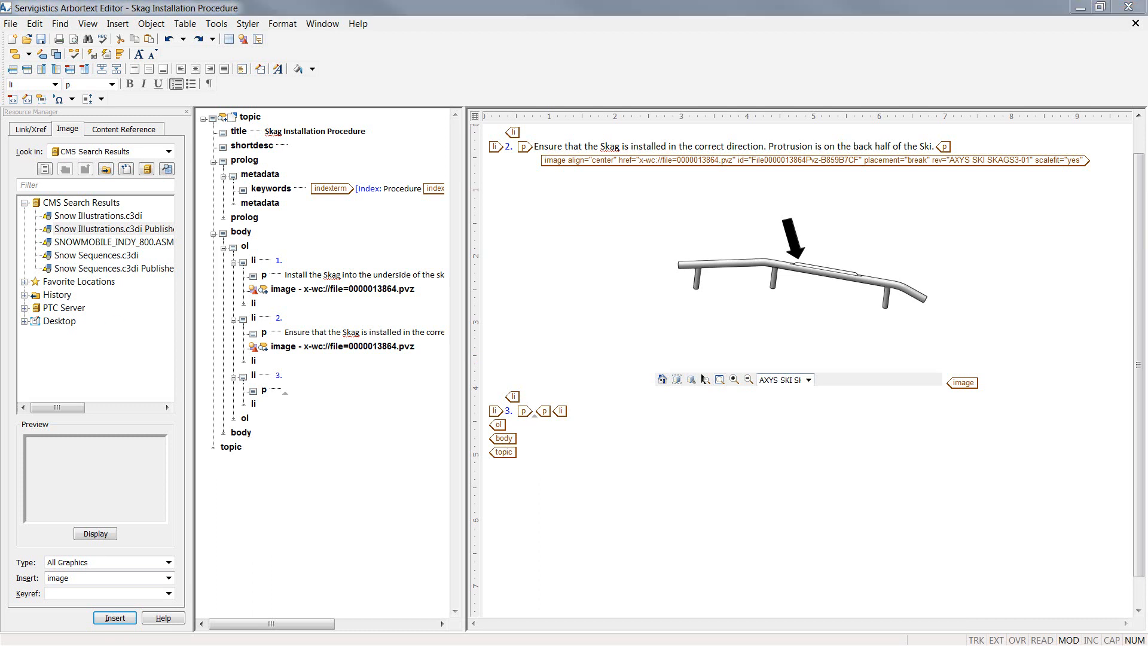
pyautogui.click(525, 412)
pyautogui.write('Install the washers onto the Skag posts from the top of the ski.')
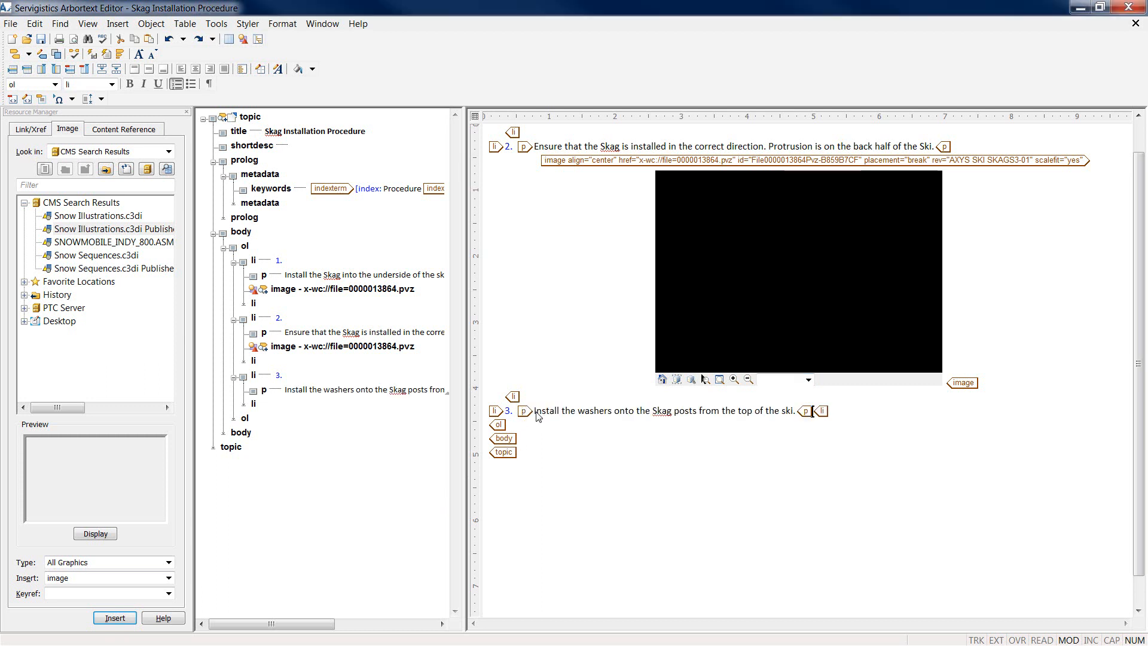
pyautogui.press('Return')
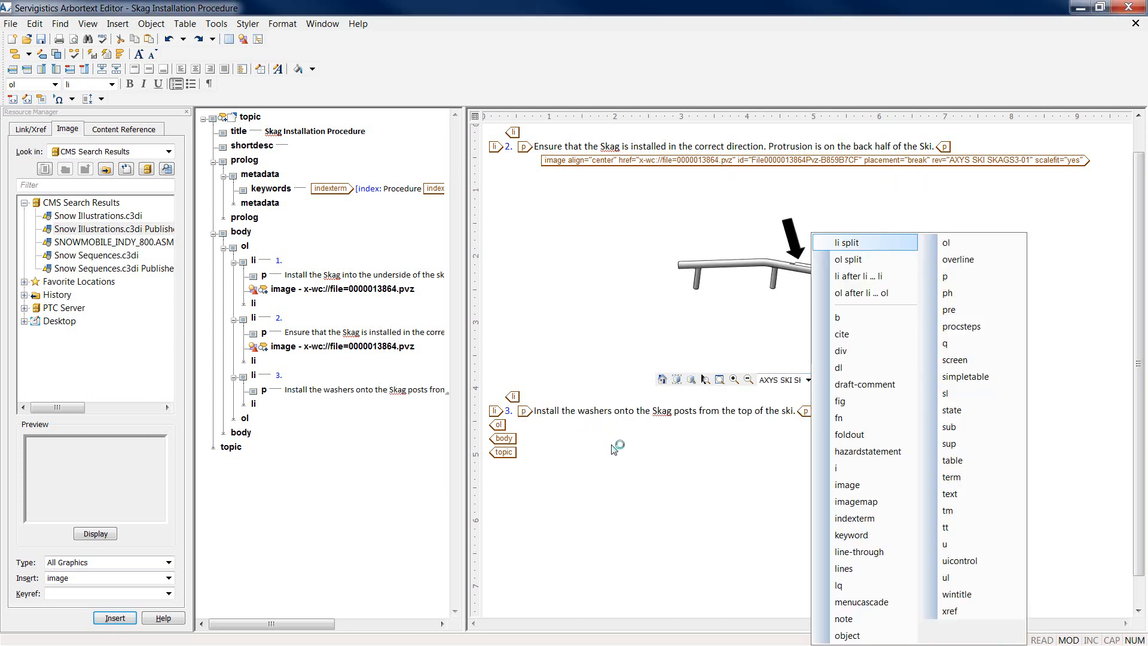
pyautogui.press('Return')
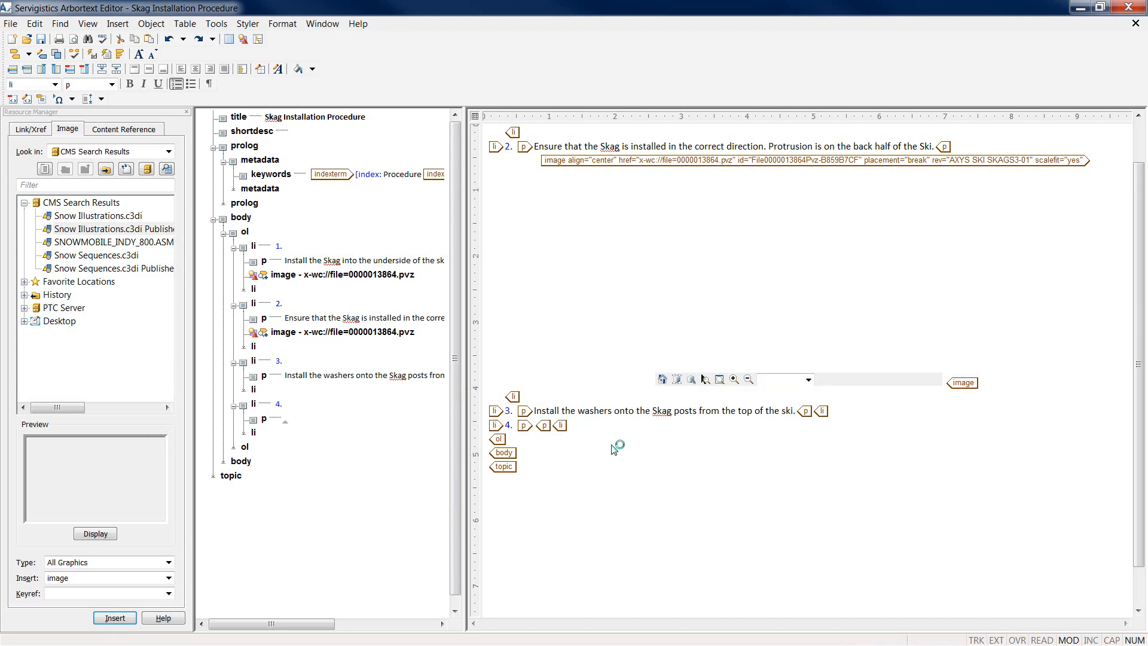
# Step: Write 'Install the new flange nuts and torque to specification.' in step 4 and insert a note after it
pyautogui.write('Install ')
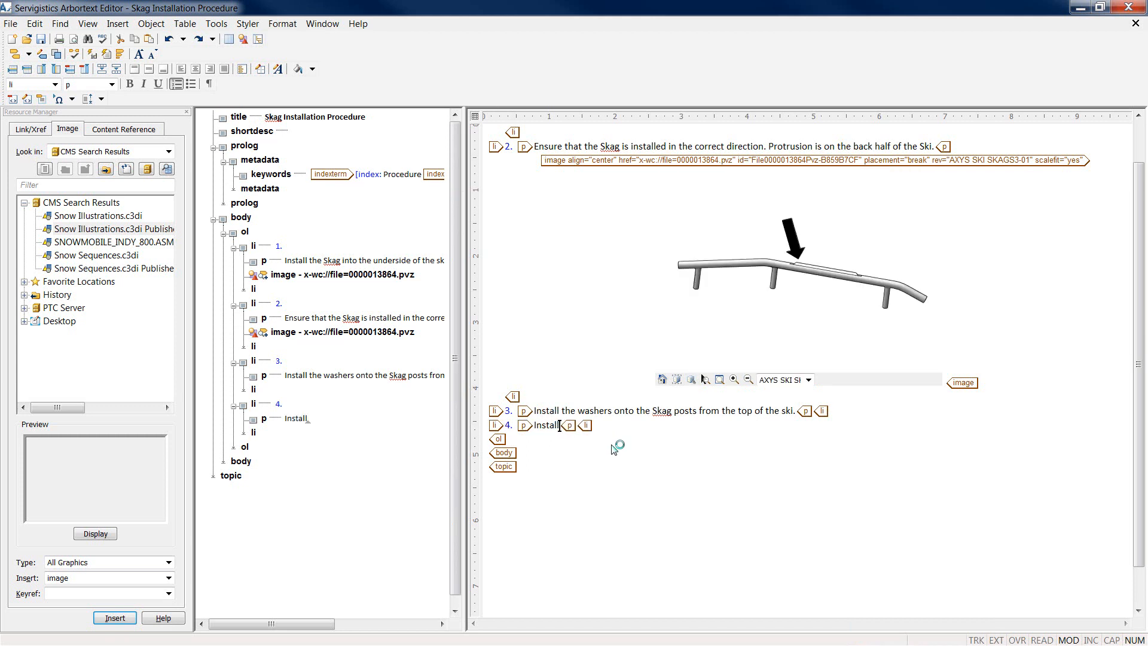
pyautogui.write('the new flange')
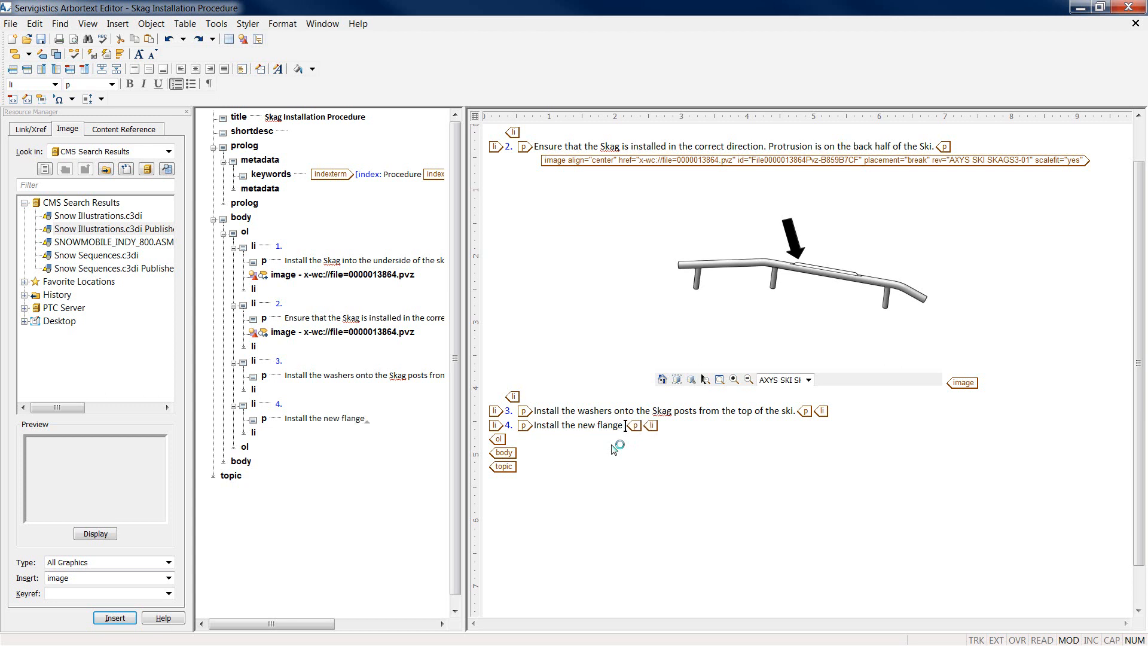
pyautogui.write(' nuts and t')
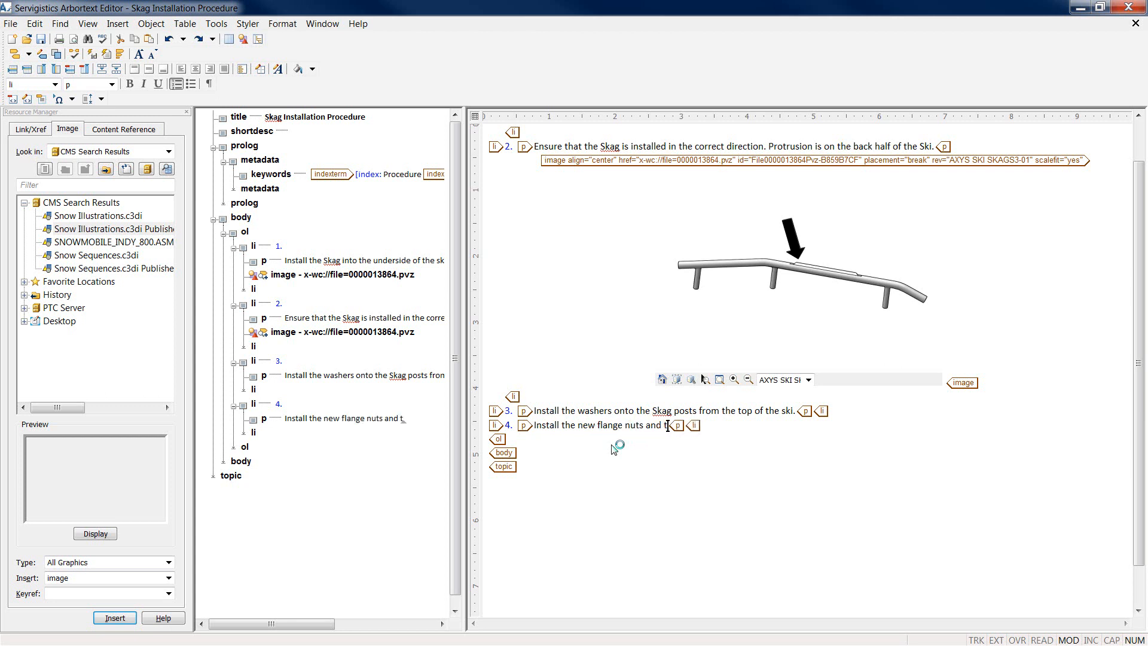
pyautogui.write('orque to spec')
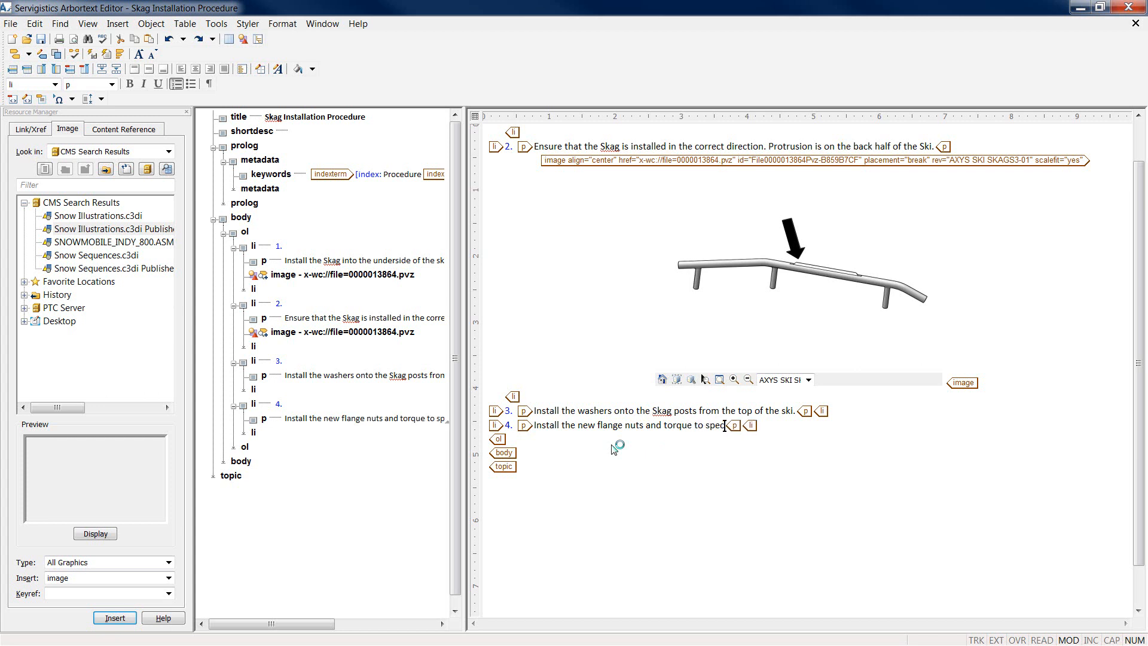
pyautogui.write('ification.')
pyautogui.press('Return')
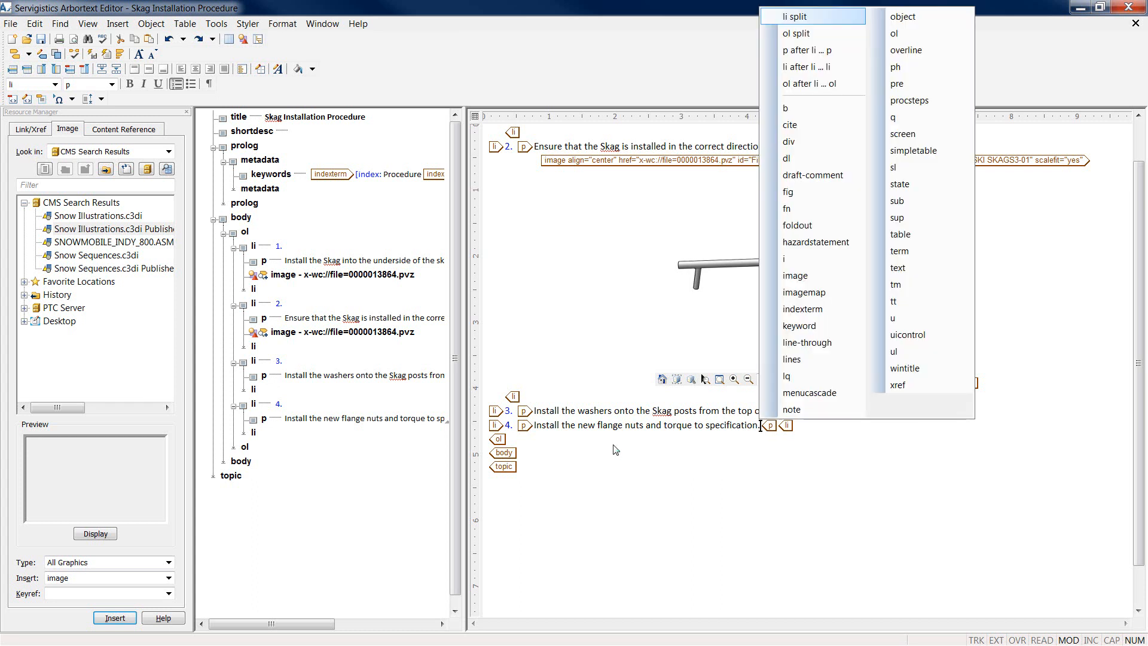
pyautogui.click(818, 412)
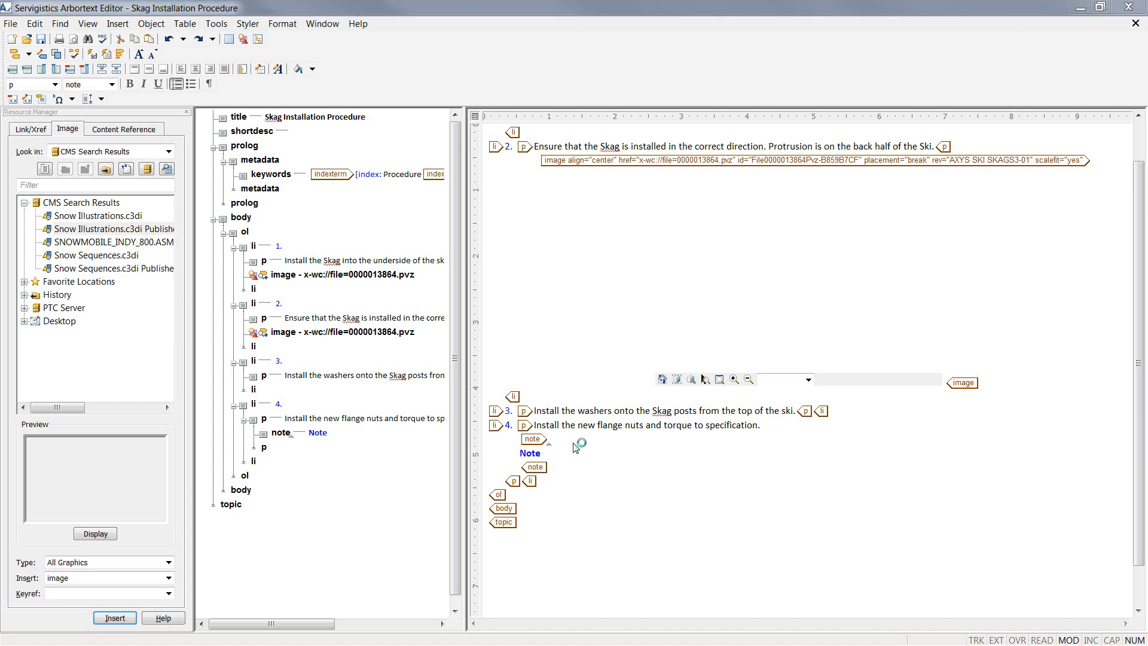
# Step: Set the step 4 note's type to other with othertype torque
pyautogui.click(1108, 495)
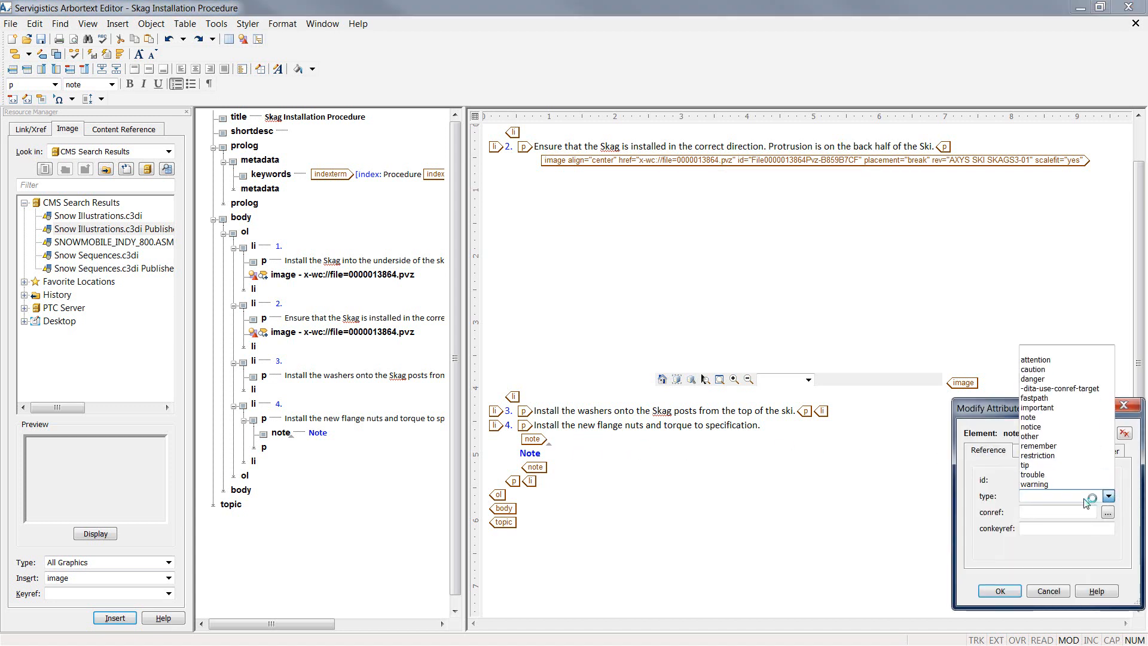
pyautogui.click(1050, 442)
pyautogui.click(1110, 451)
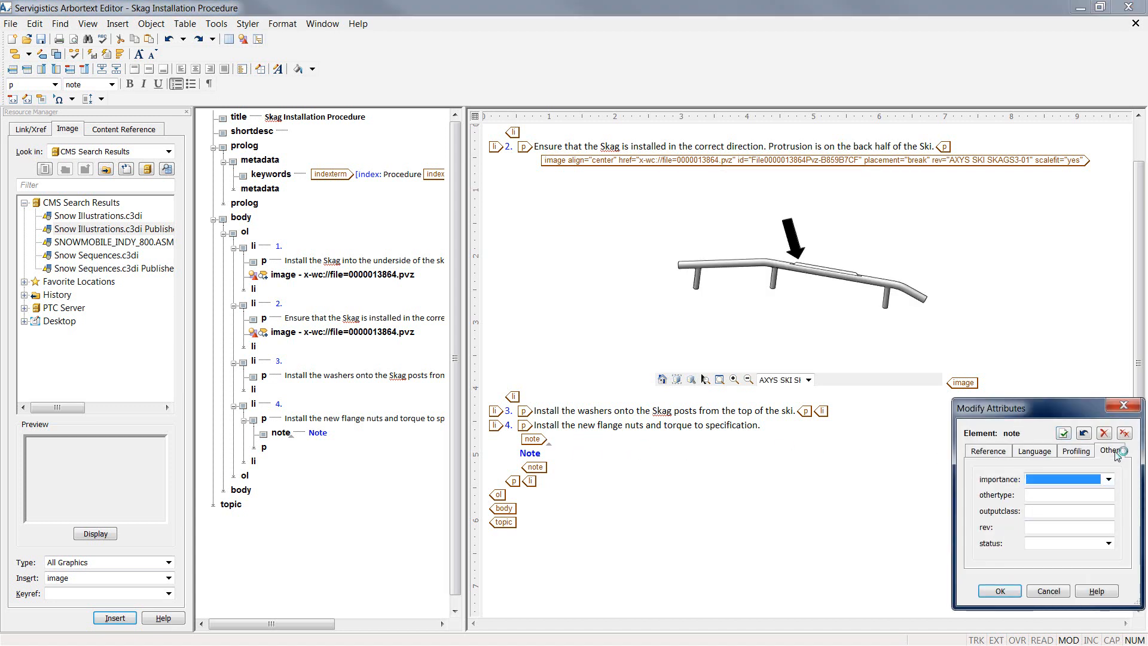
pyautogui.click(1059, 494)
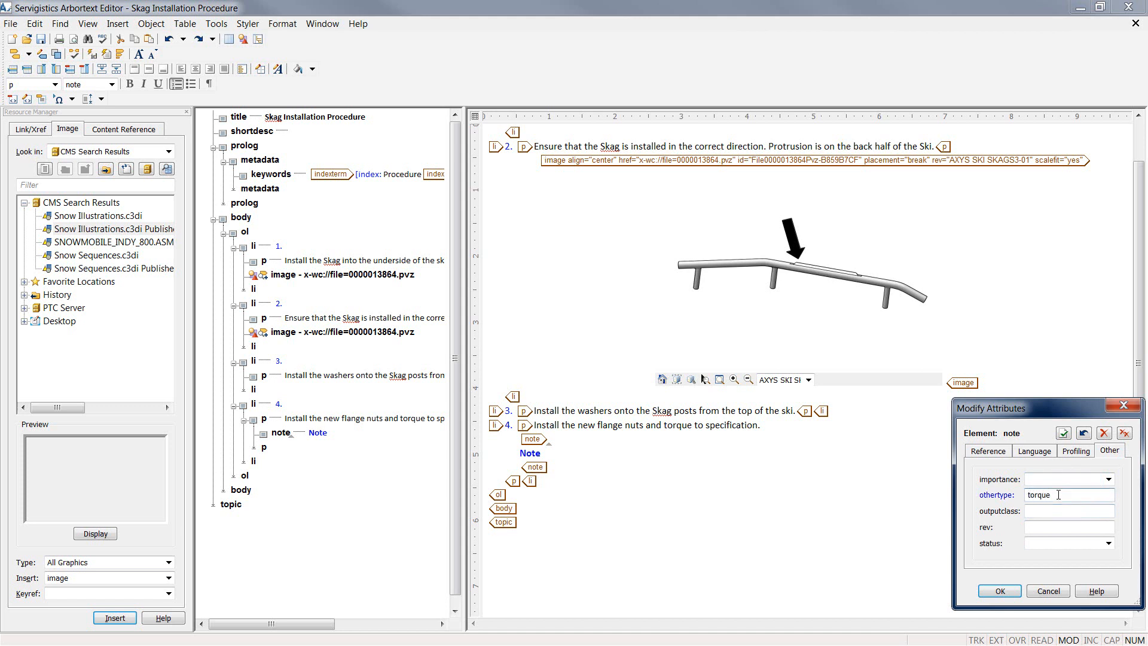
pyautogui.click(1000, 591)
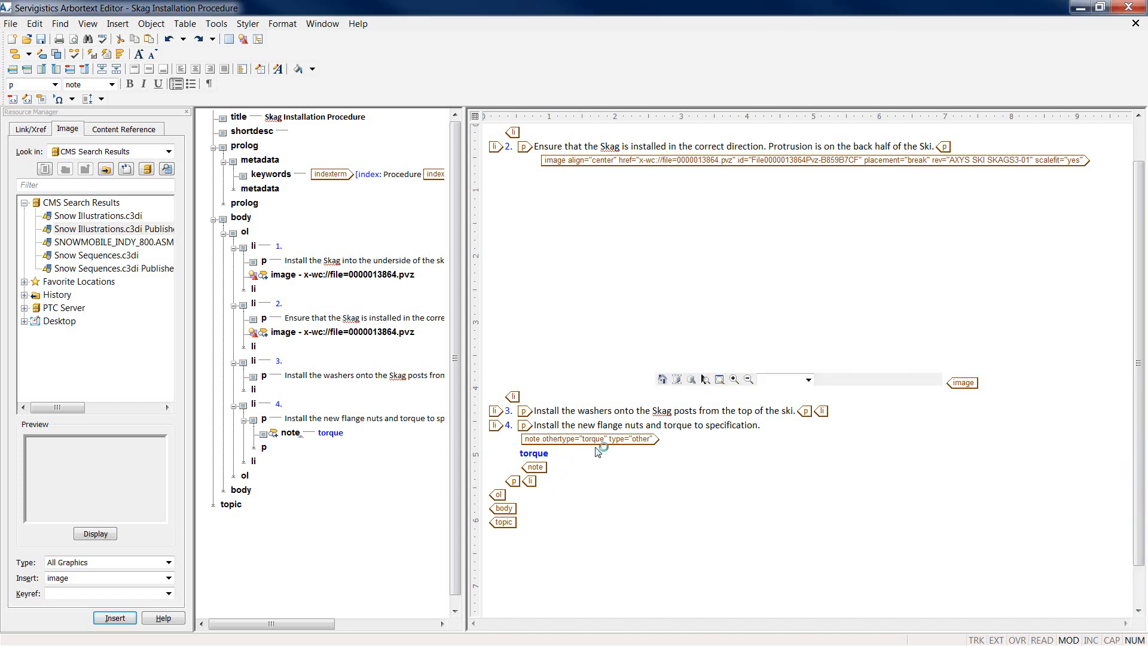
# Step: Add a paragraph reading 'Ski Skag Fastener Torque:' inside the torque note
pyautogui.press('Return')
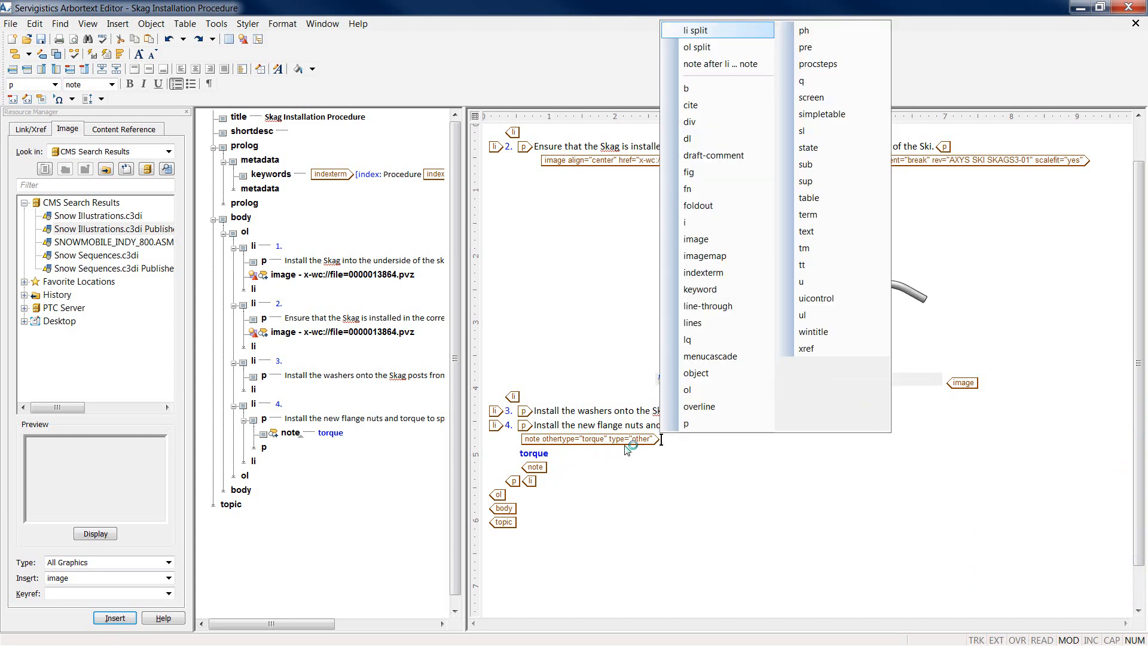
pyautogui.press('p')
pyautogui.press('Return')
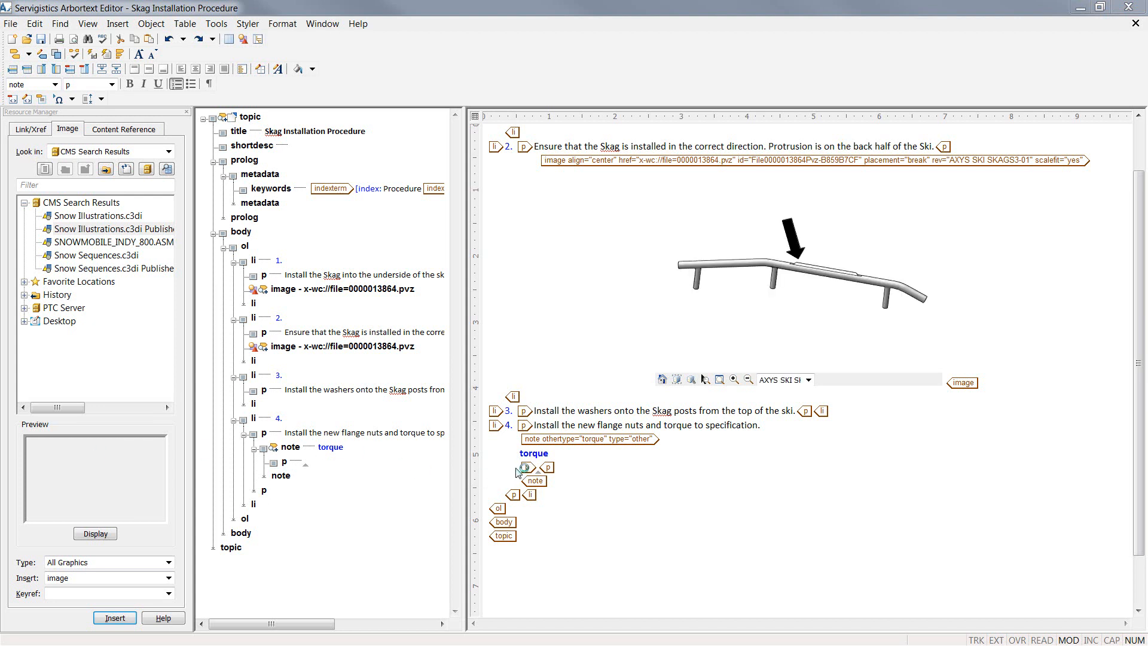
pyautogui.click(546, 468)
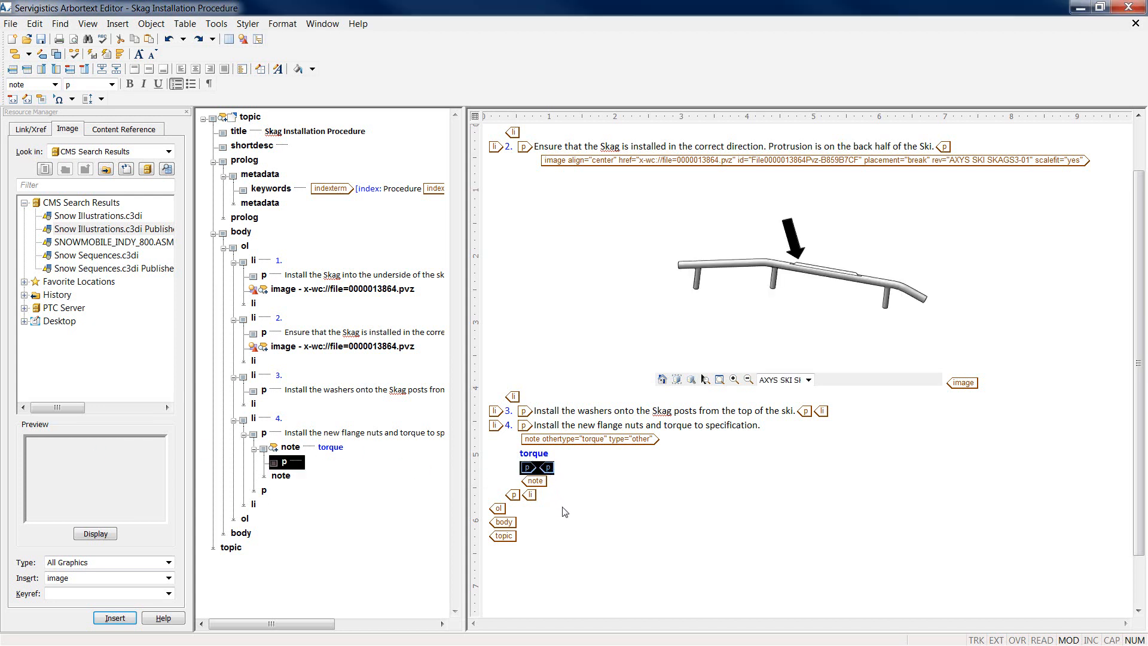
pyautogui.write('Ski Skag Fastener Torque:')
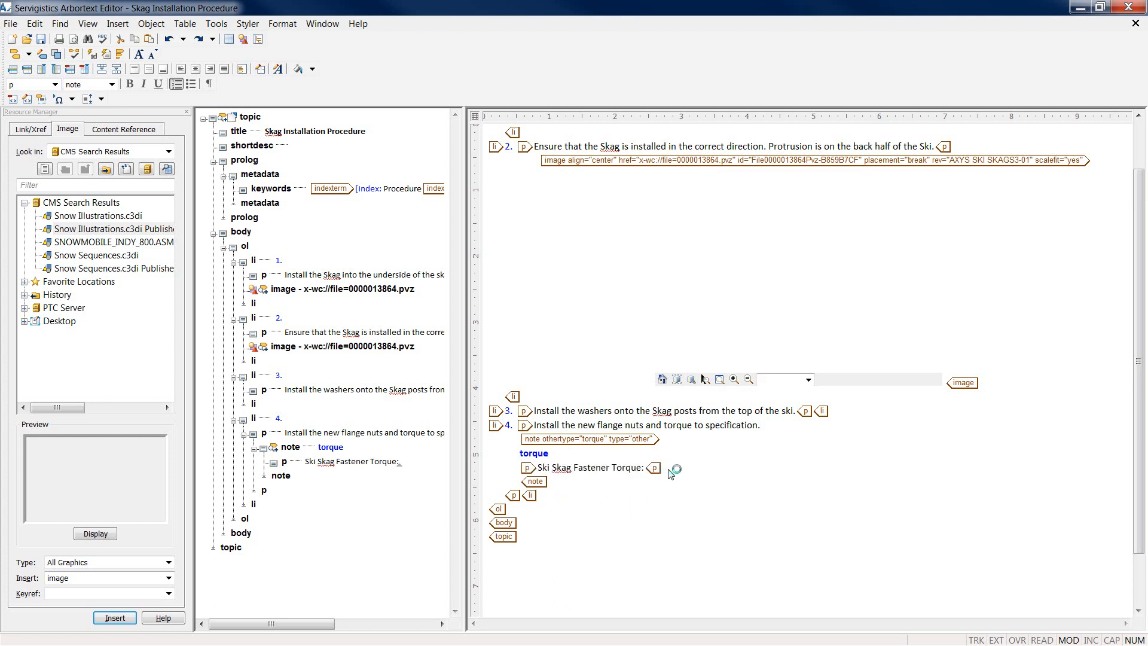
pyautogui.press('Right')
pyautogui.press('Right')
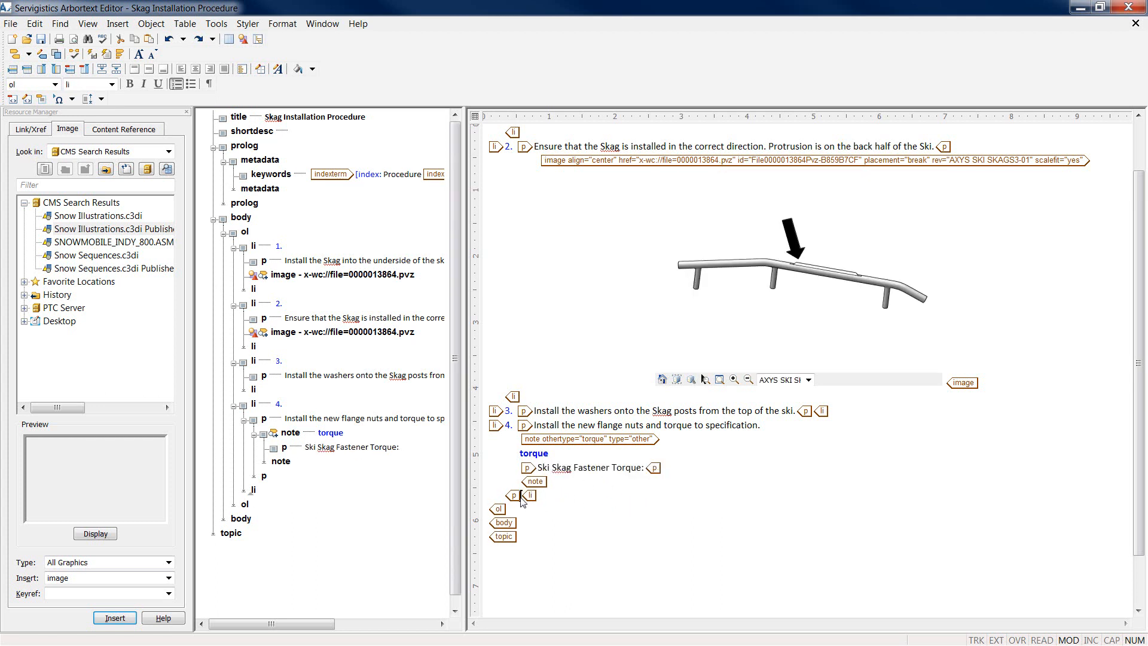
pyautogui.click(662, 472)
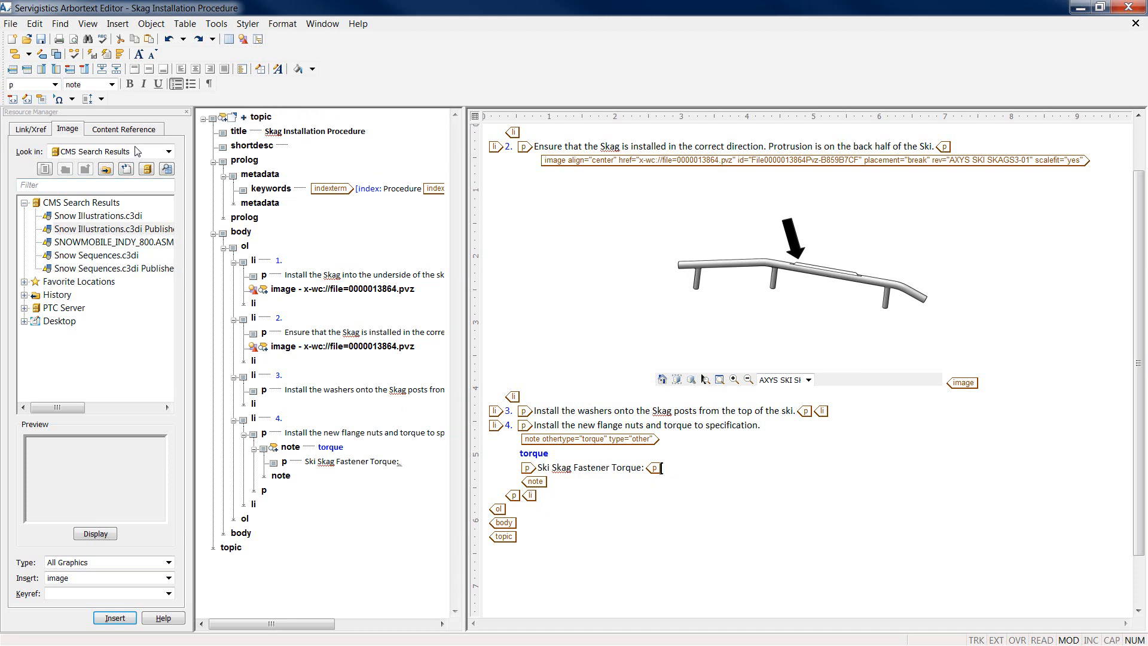
# Step: Search reusable content references by name for '*master*'
pyautogui.click(124, 129)
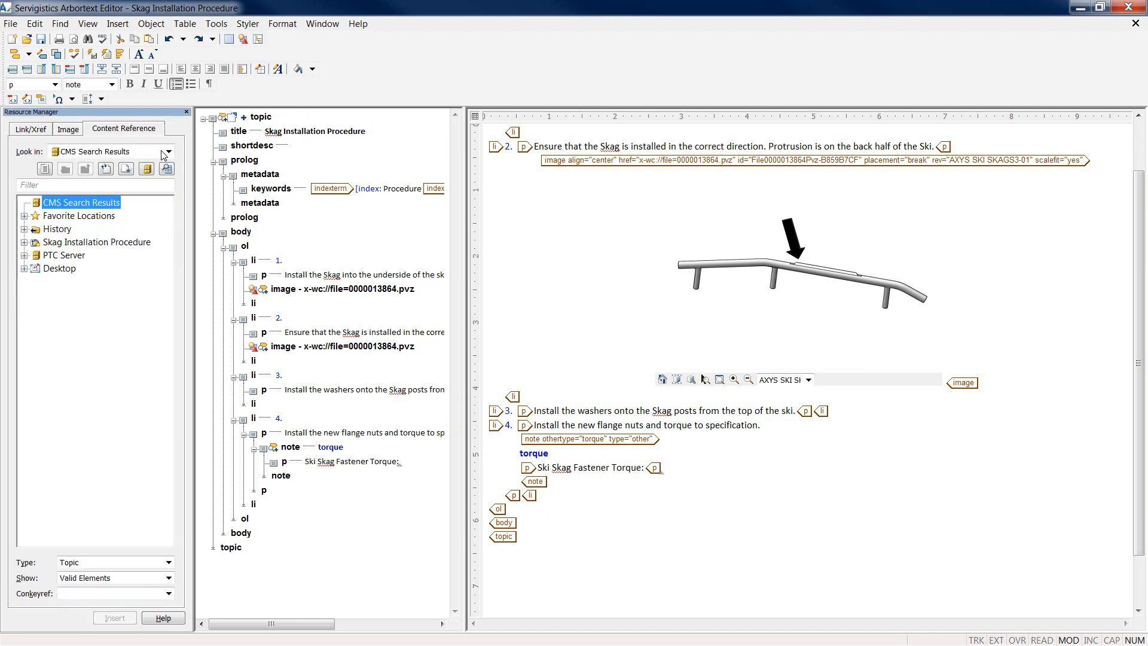
pyautogui.click(167, 170)
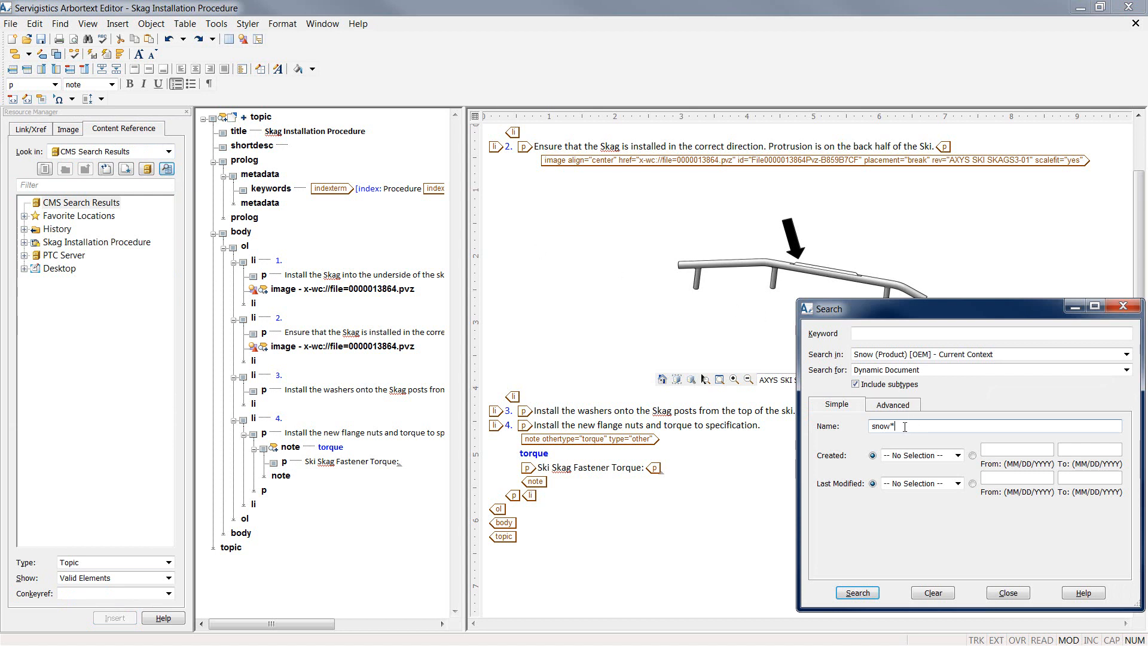
pyautogui.moveTo(905, 426); pyautogui.dragTo(868, 426)
pyautogui.write('*master*')
pyautogui.press('Return')
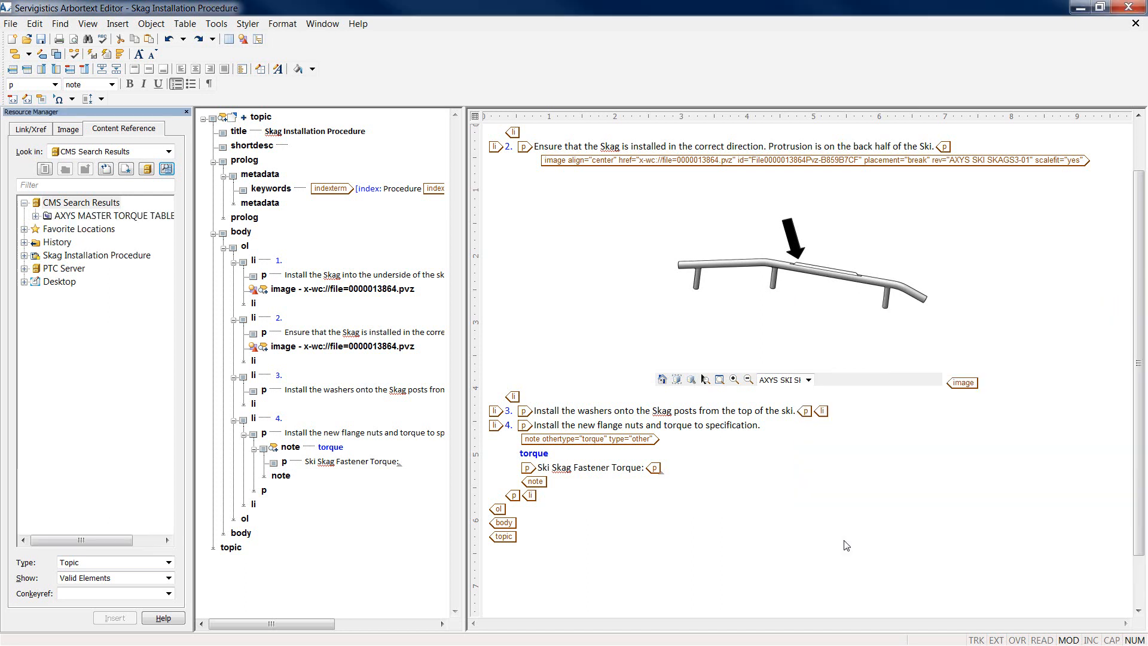
# Step: Insert the 7 ft-lbs (10 Nm) entry from AXYS MASTER TORQUE TABLE into the note by reference
pyautogui.click(35, 217)
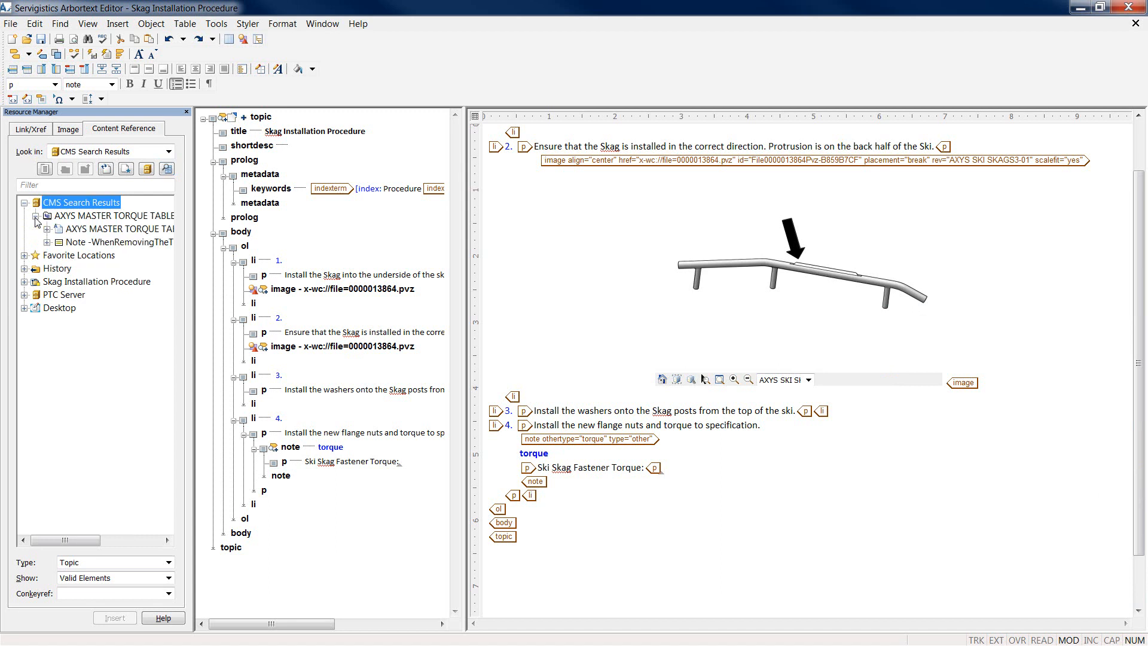
pyautogui.click(48, 230)
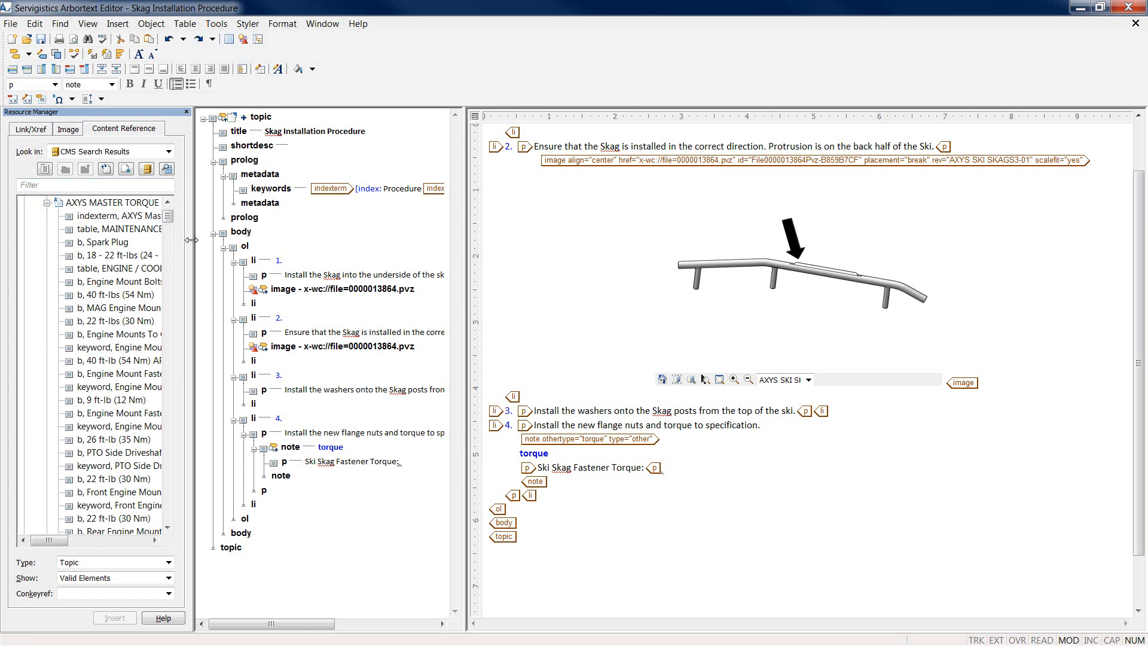
pyautogui.moveTo(191, 240); pyautogui.dragTo(249, 239)
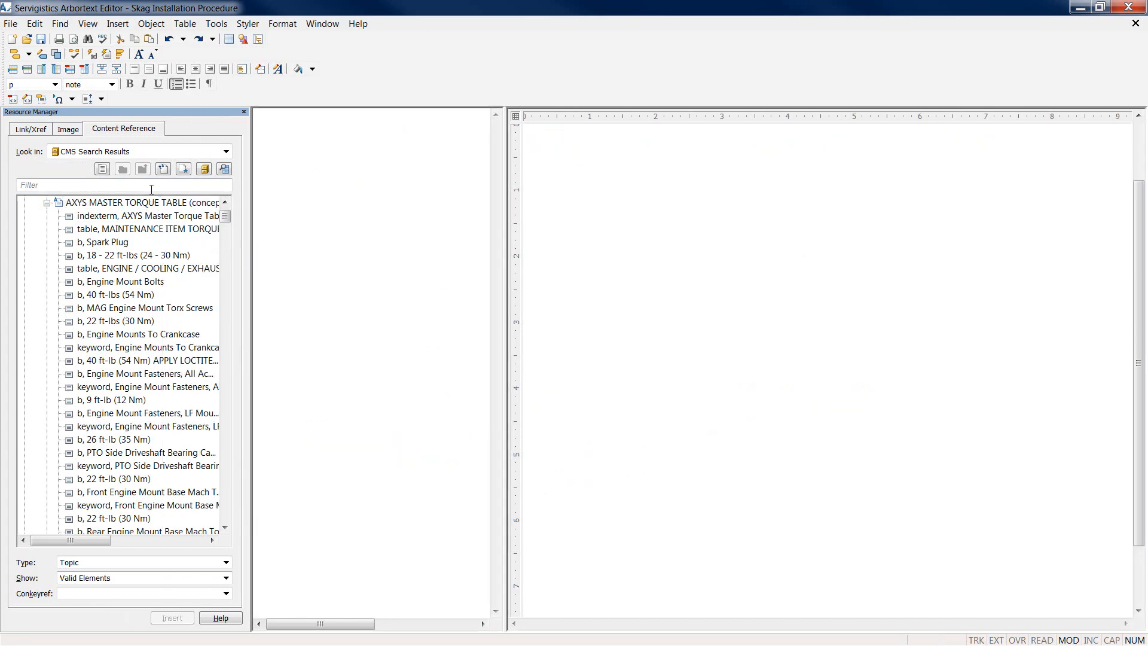
pyautogui.click(155, 185)
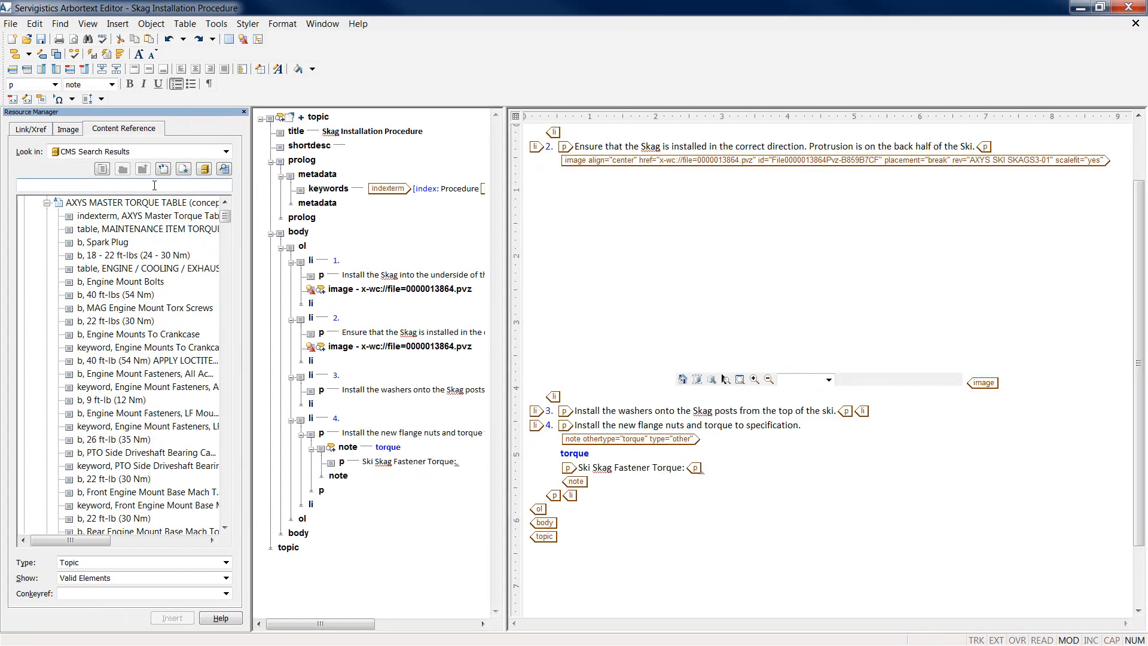
pyautogui.write('7 f')
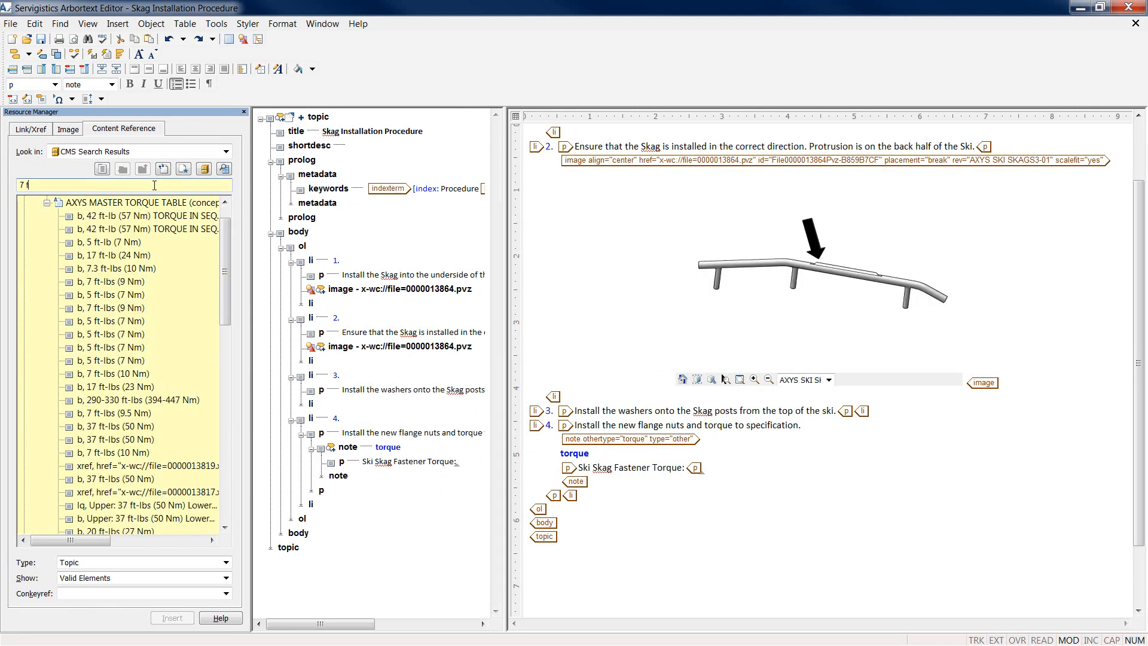
pyautogui.write('t-lbs')
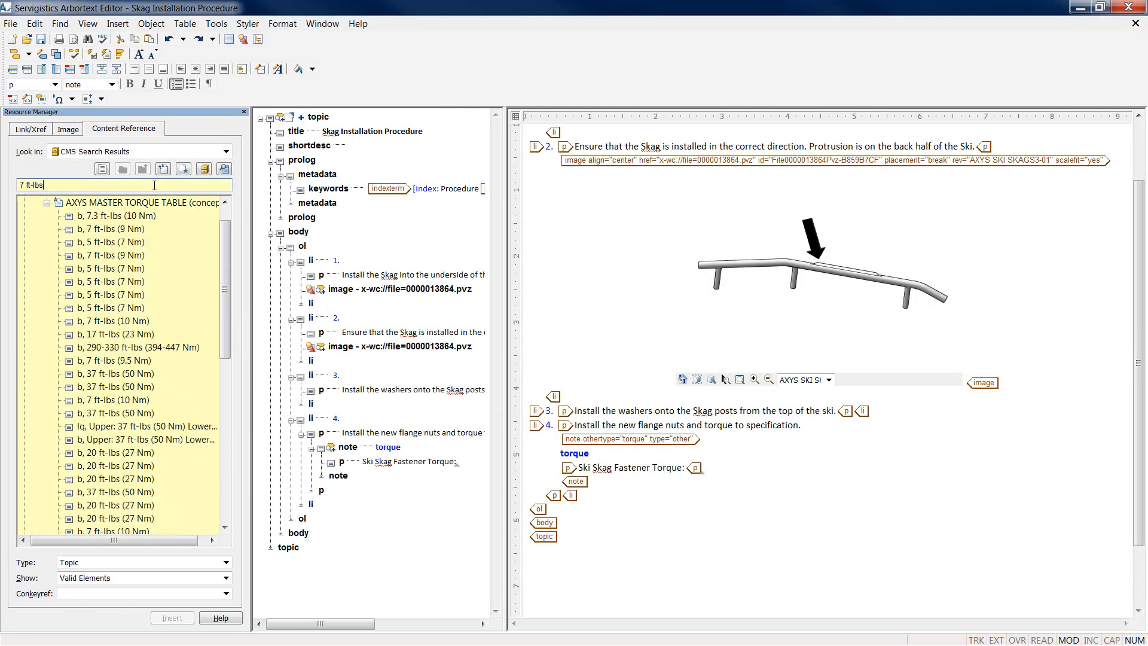
pyautogui.write(' (10')
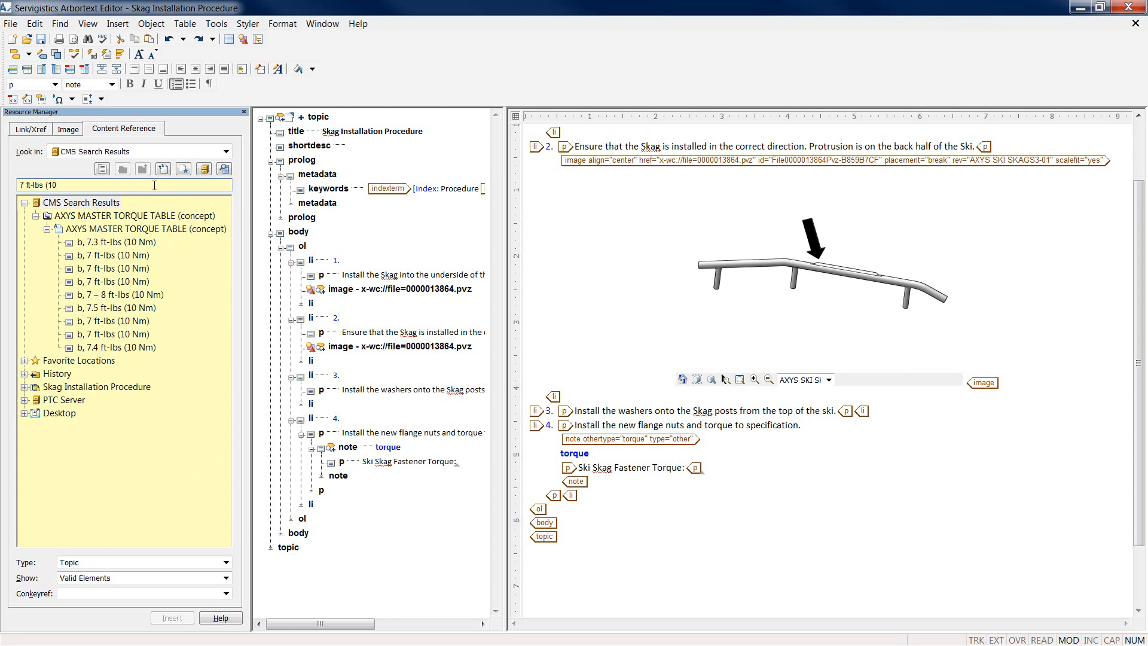
pyautogui.click(141, 267)
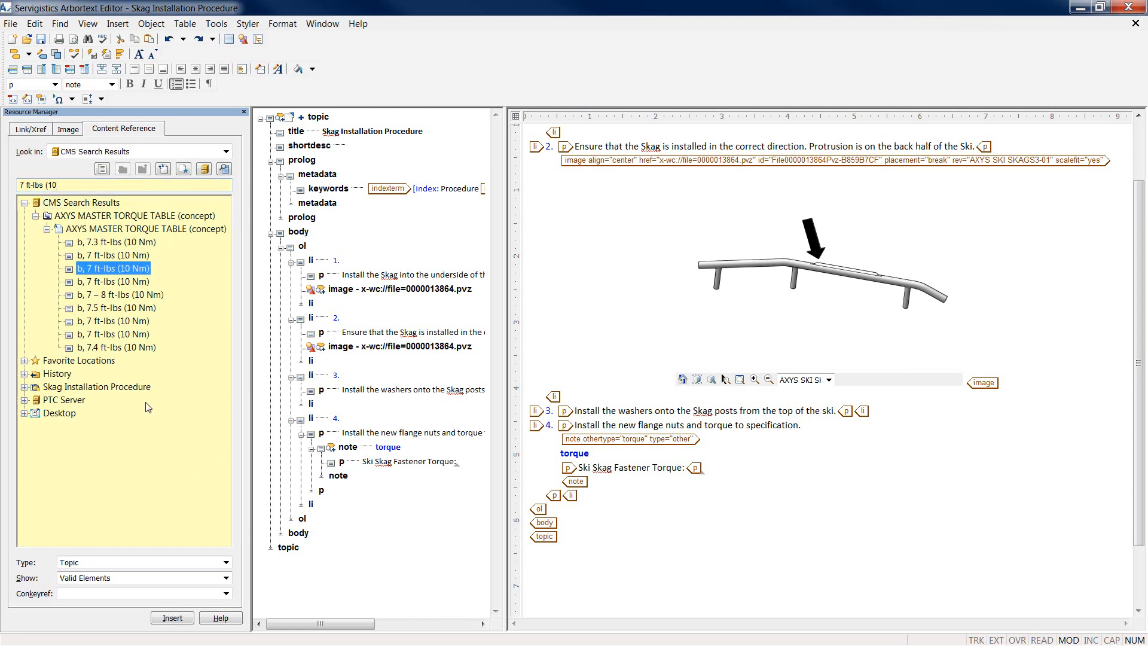
pyautogui.click(173, 618)
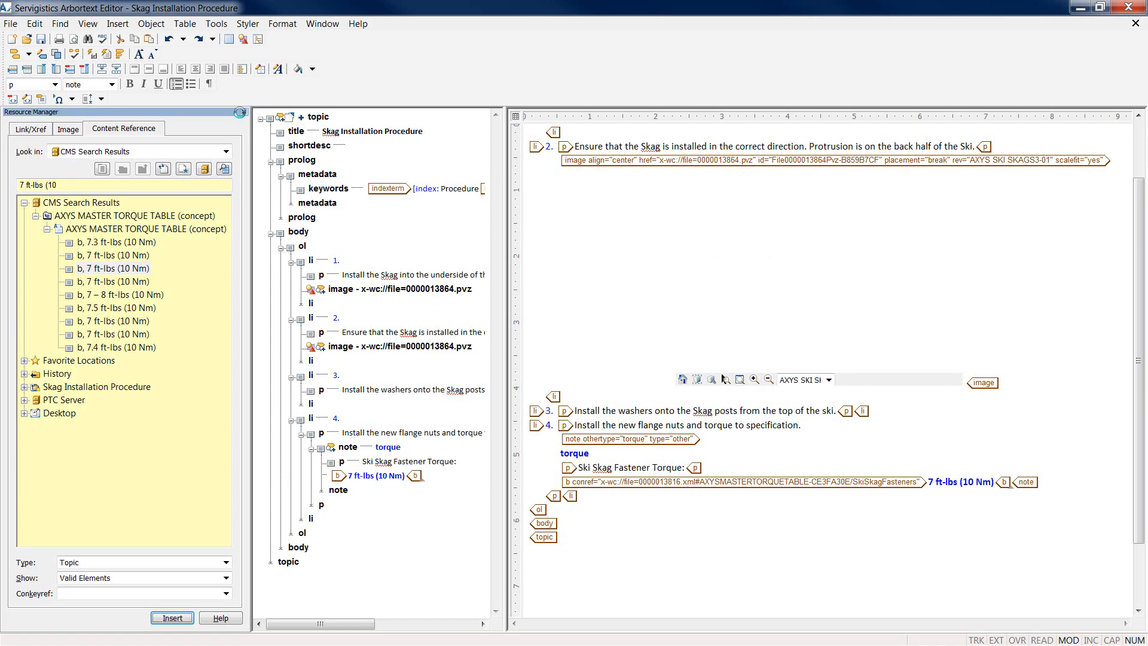
pyautogui.click(244, 112)
pyautogui.click(121, 56)
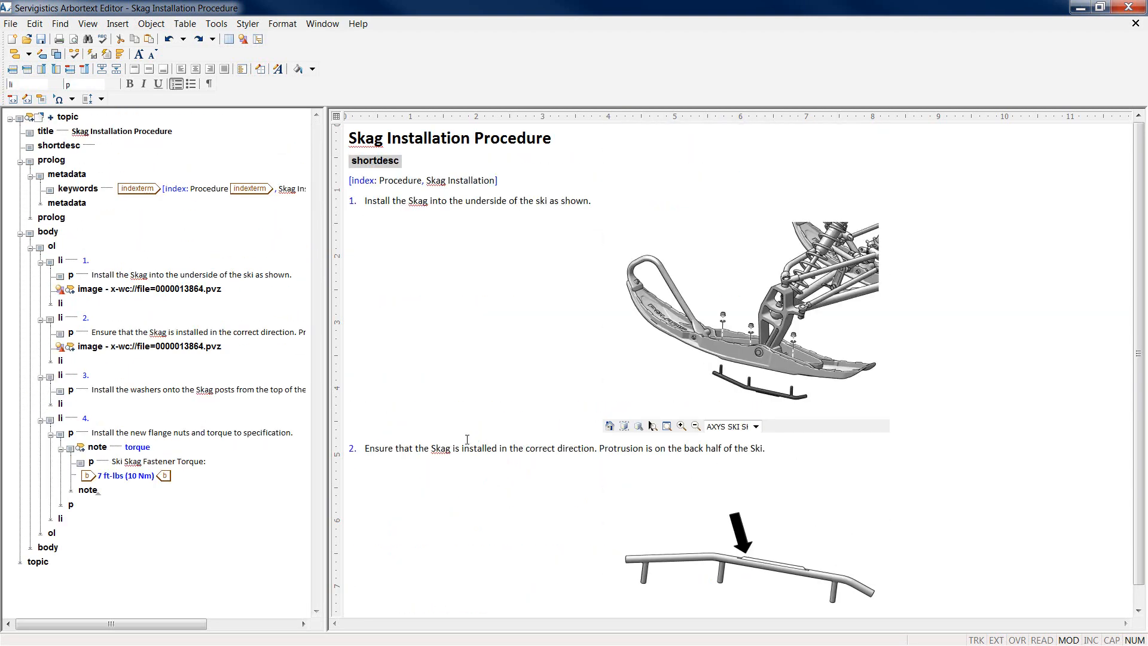
# Step: Check in the topic through Object > Check In Object with the comment 'finished document'
pyautogui.click(11, 24)
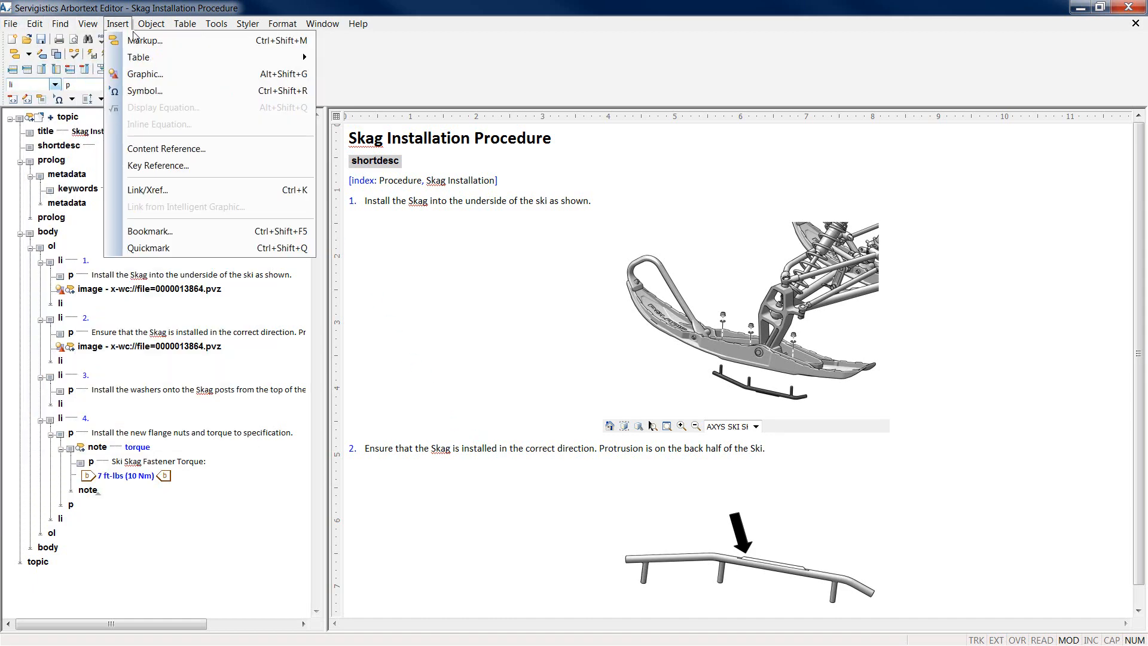
pyautogui.moveTo(151, 24)
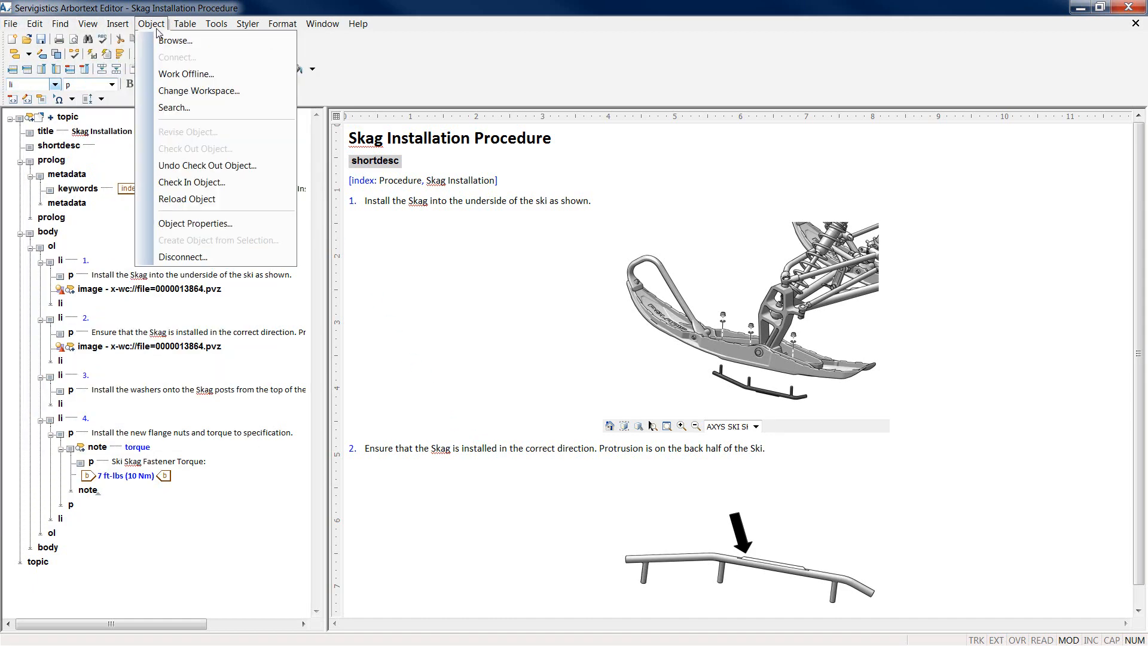
pyautogui.click(170, 182)
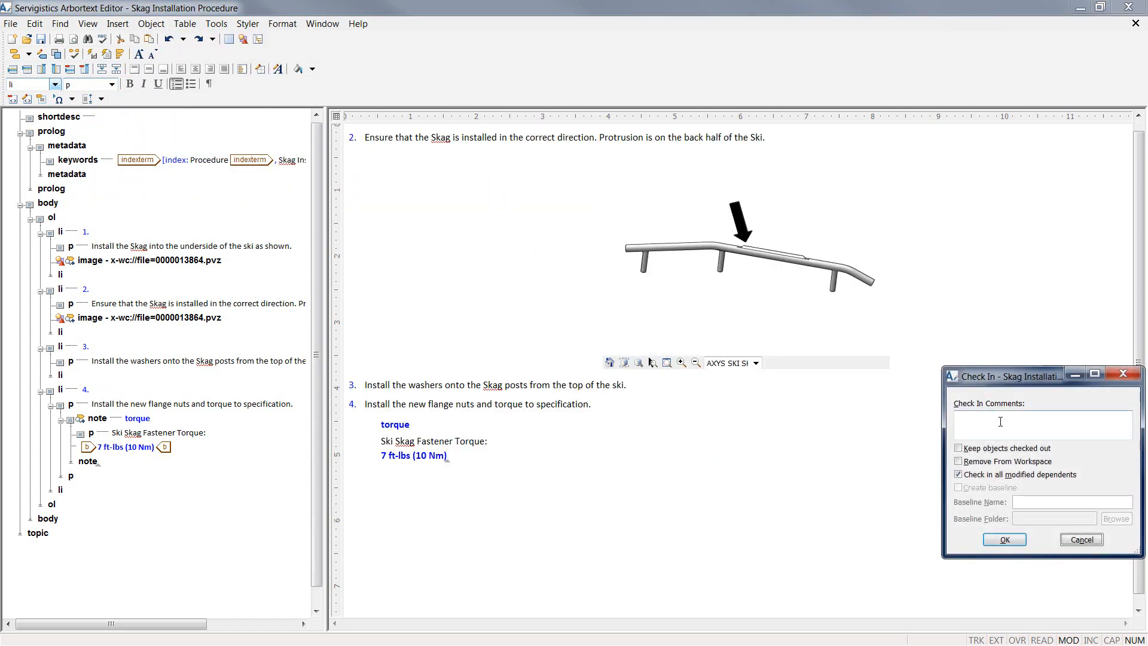
pyautogui.click(1000, 421)
pyautogui.write('finished document')
pyautogui.click(1005, 540)
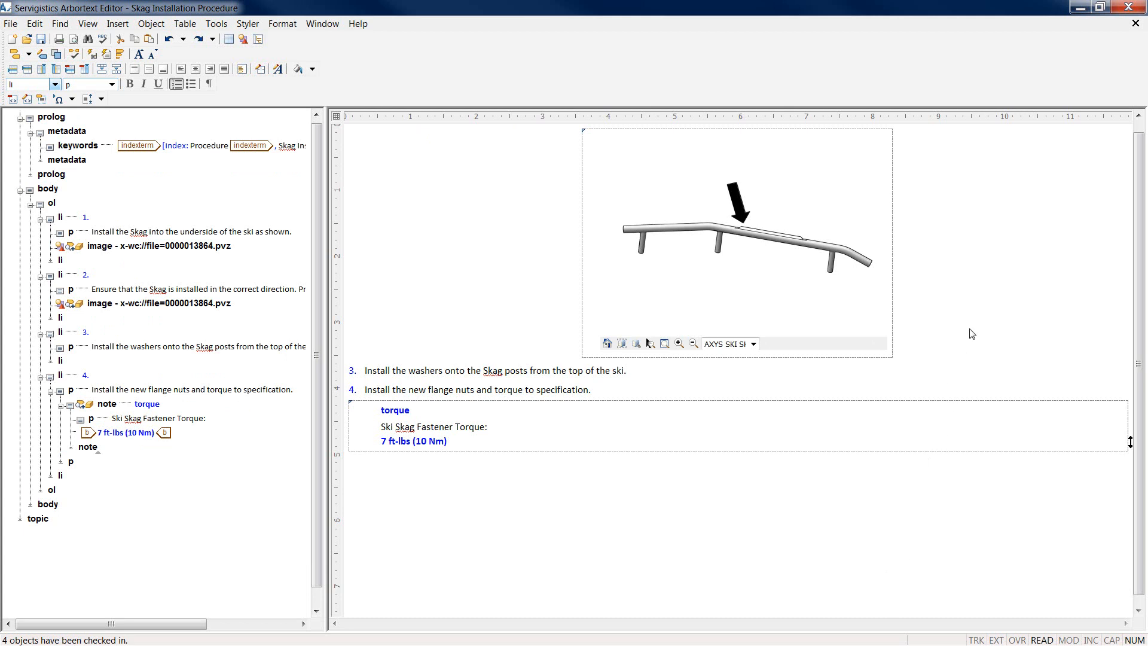
# Step: Open Skag Installation Procedure 1.2's details in Windchill, expand its image rows and view Representations
pyautogui.click(1079, 8)
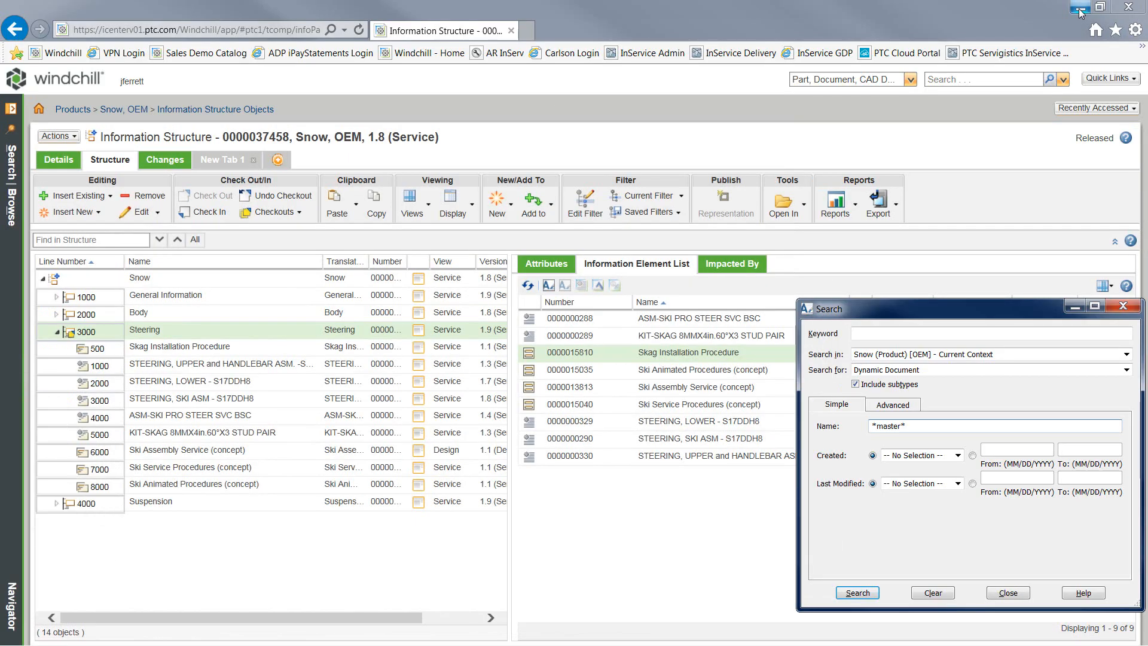
pyautogui.click(1123, 305)
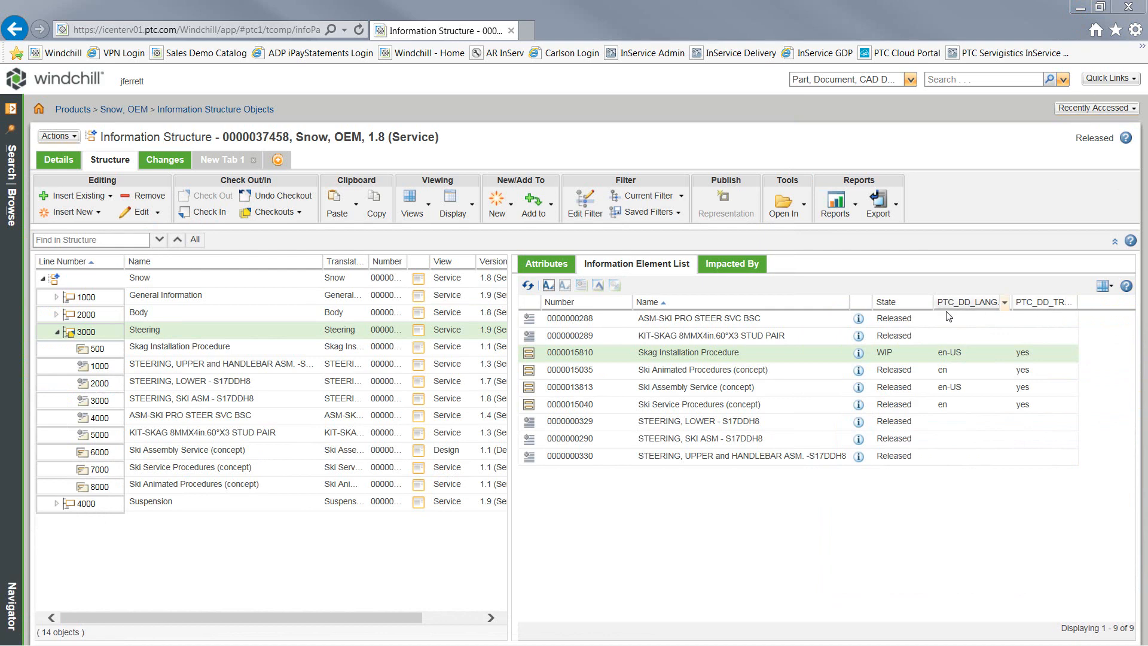
pyautogui.click(857, 354)
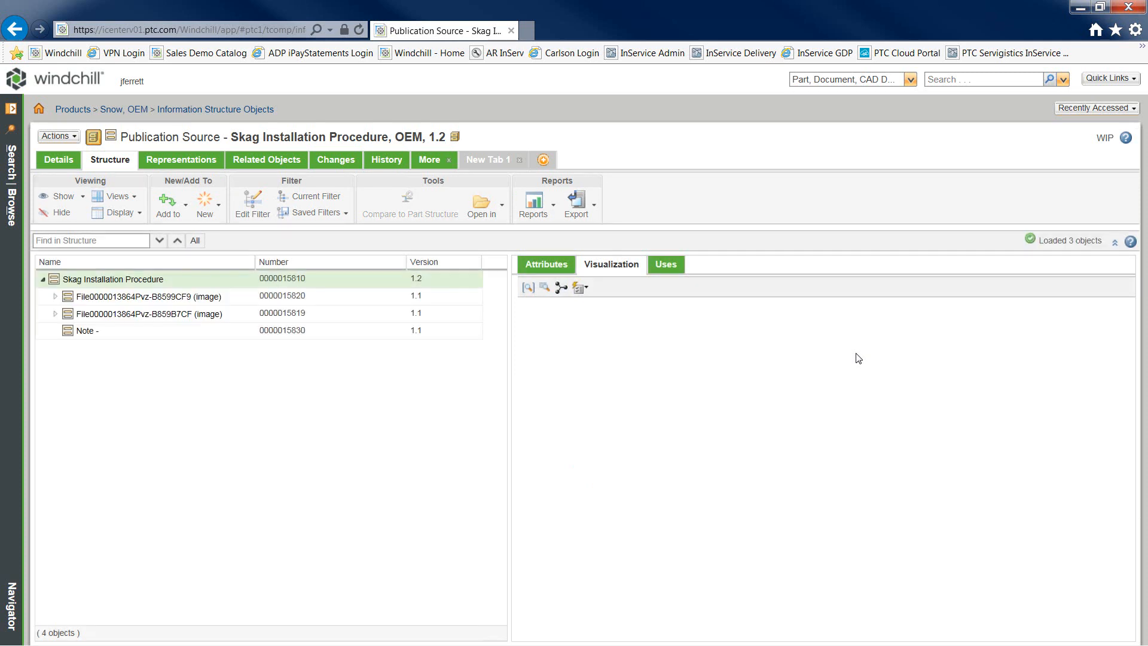
pyautogui.click(548, 265)
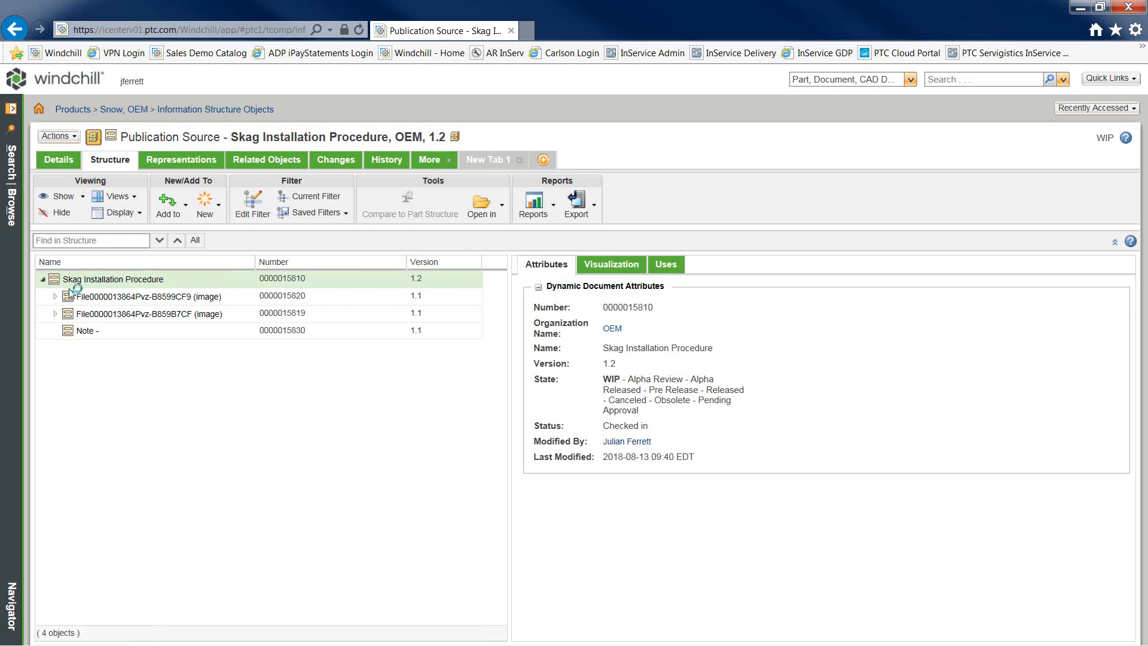
pyautogui.click(55, 297)
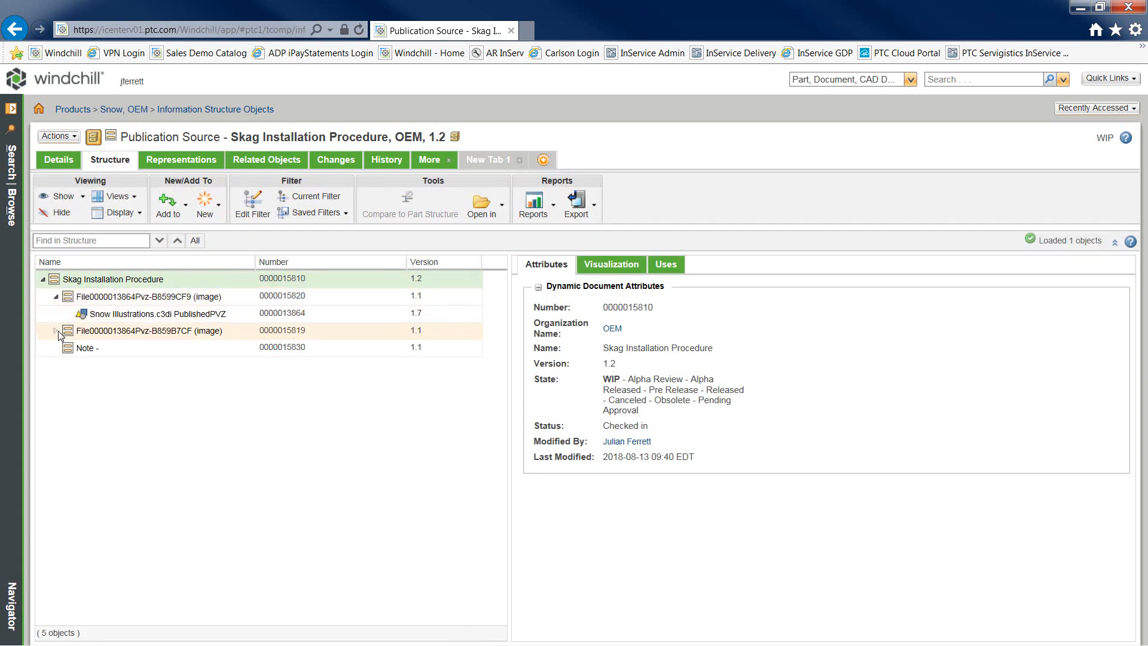
pyautogui.click(55, 332)
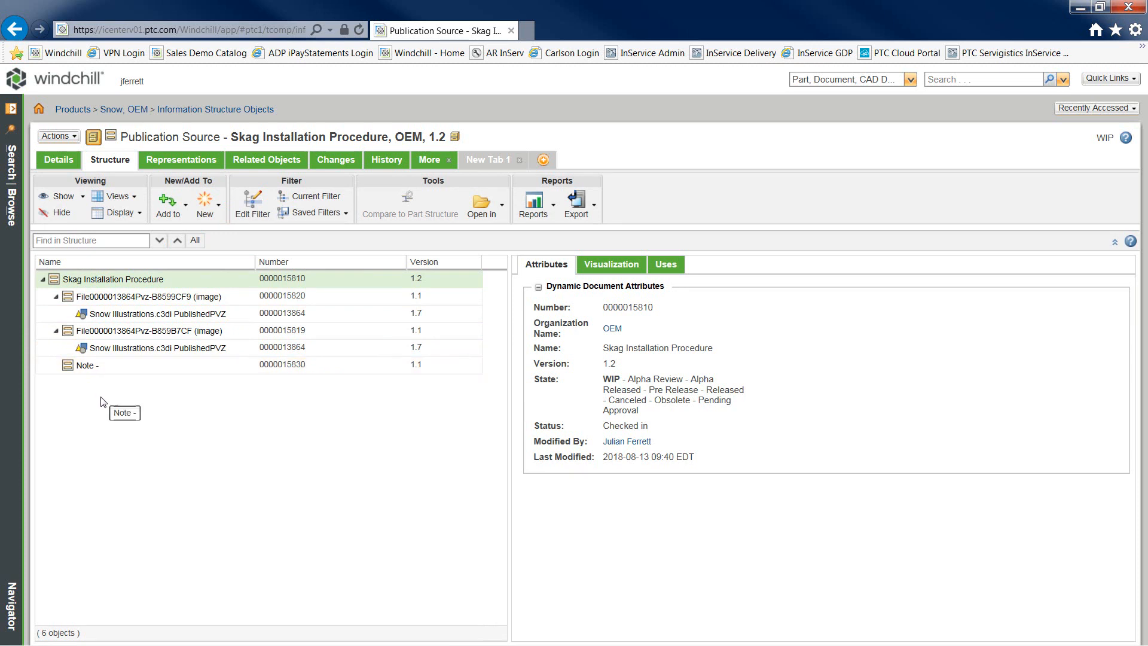
pyautogui.click(200, 163)
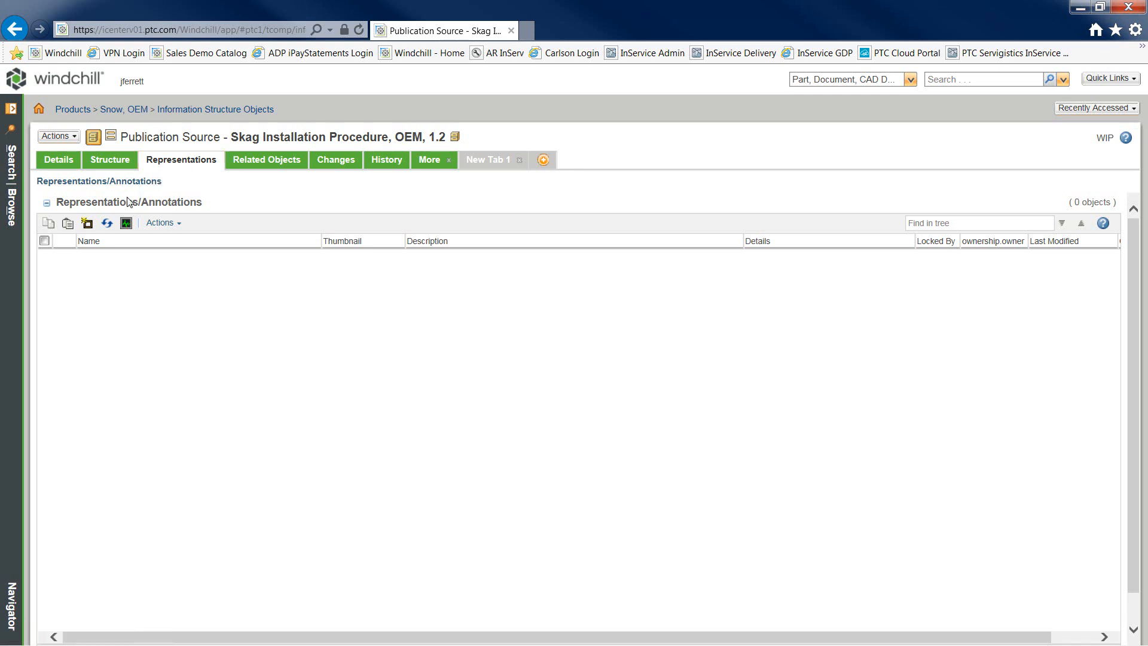
# Step: Refresh representations and open the default PDF in Creo View Lite, logging in with the user's credentials
pyautogui.click(109, 224)
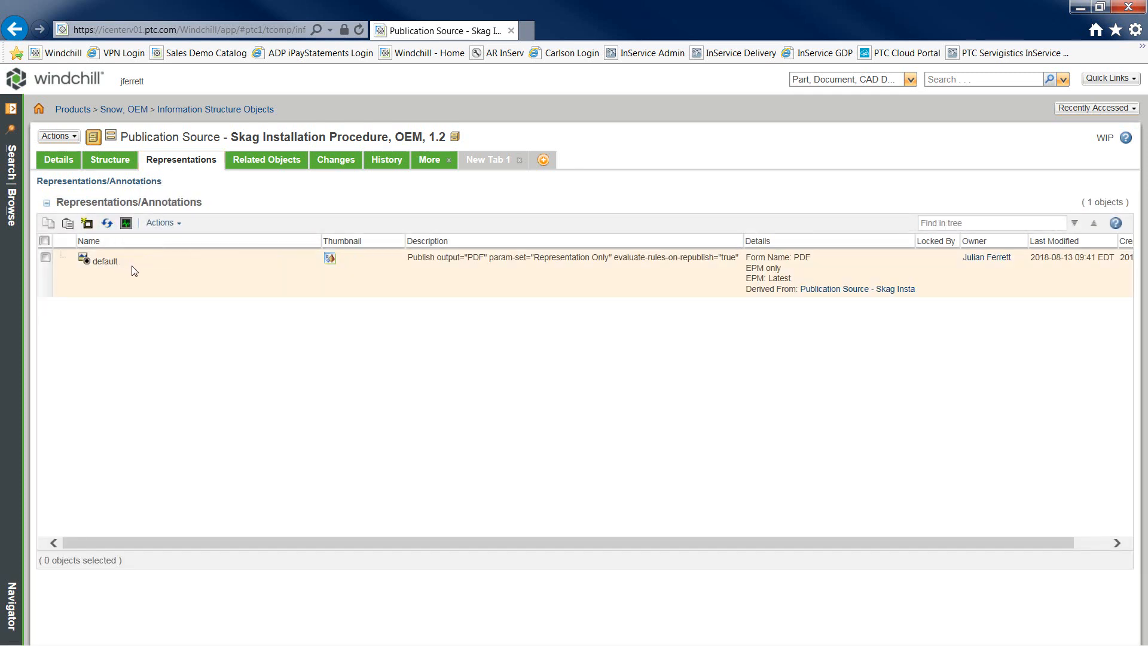
pyautogui.click(332, 266)
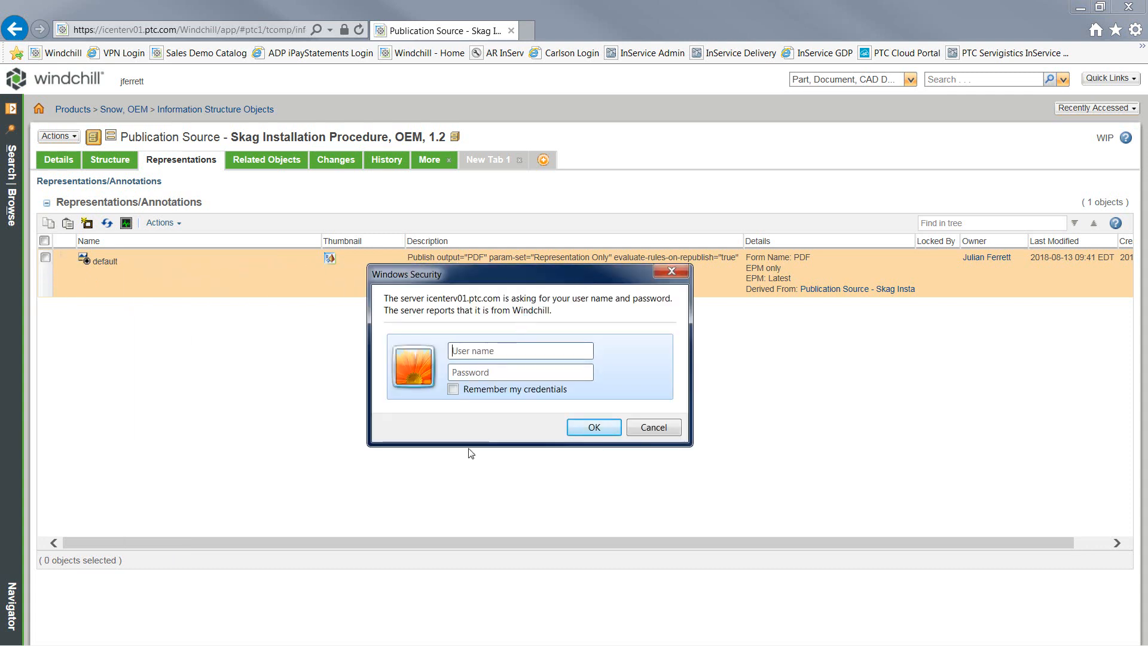
pyautogui.press('Tab')
pyautogui.write('••••')
pyautogui.press('Return')
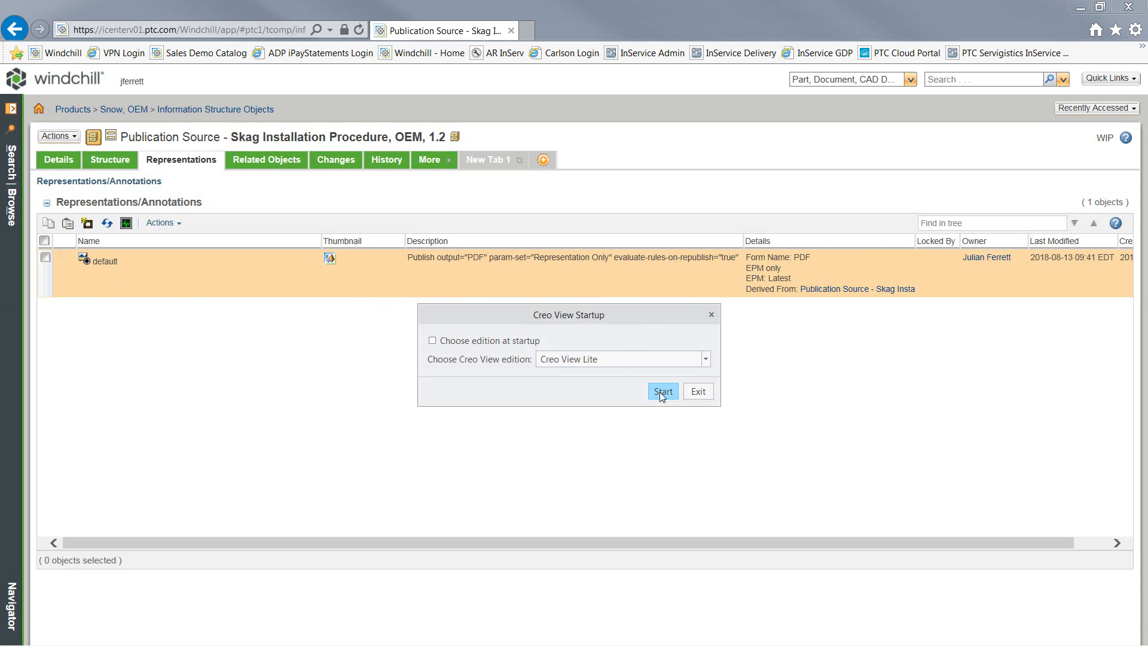
pyautogui.click(660, 392)
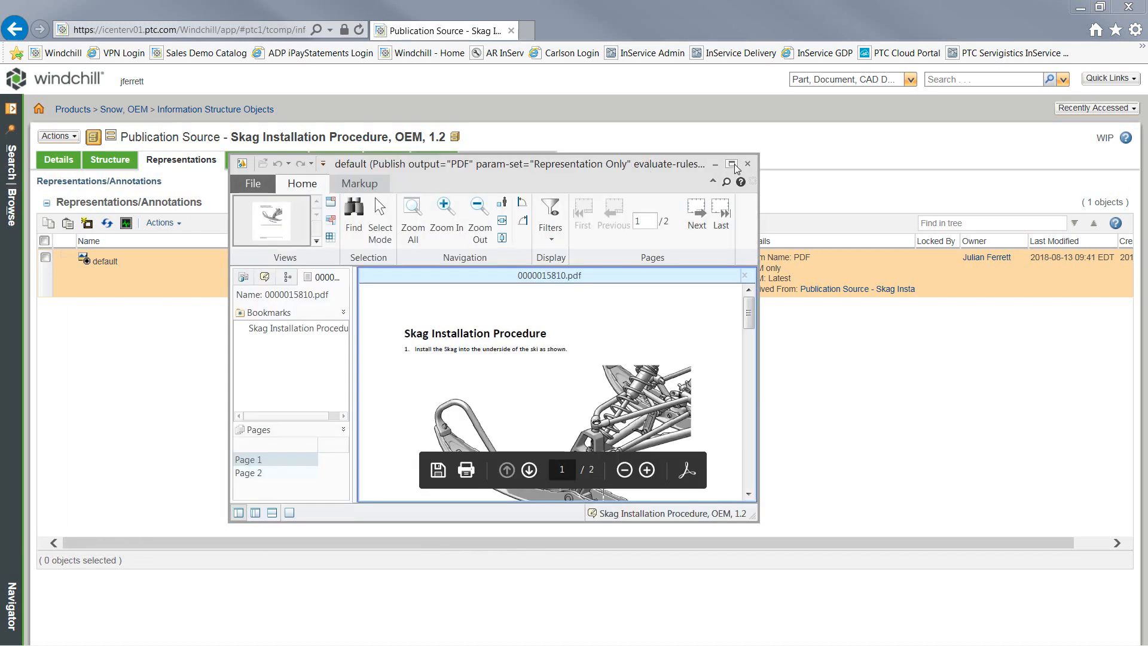
# Step: Maximize the viewer, fit the page height and scroll to page 2's torque note
pyautogui.click(731, 164)
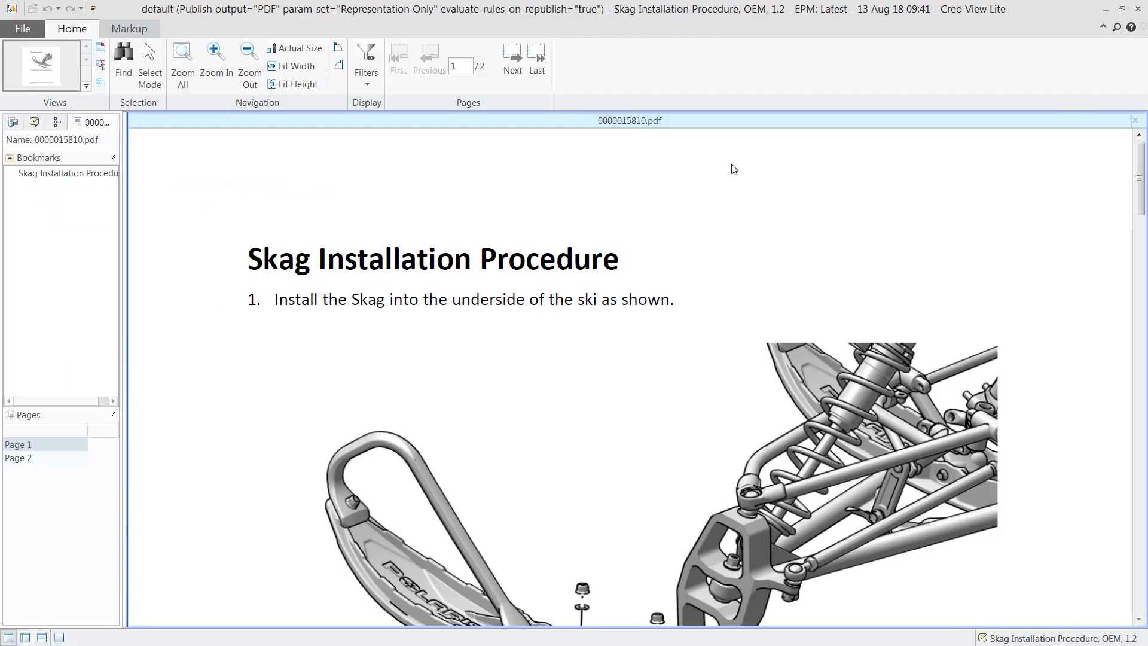
pyautogui.click(310, 89)
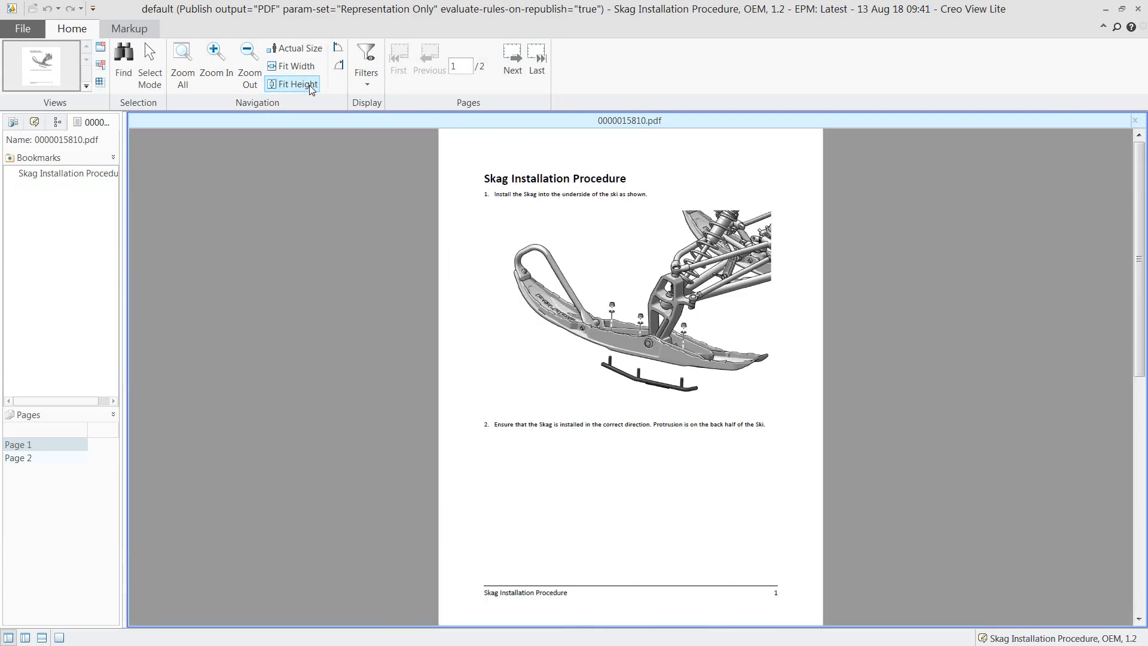
pyautogui.scroll(-3, 489, 241)
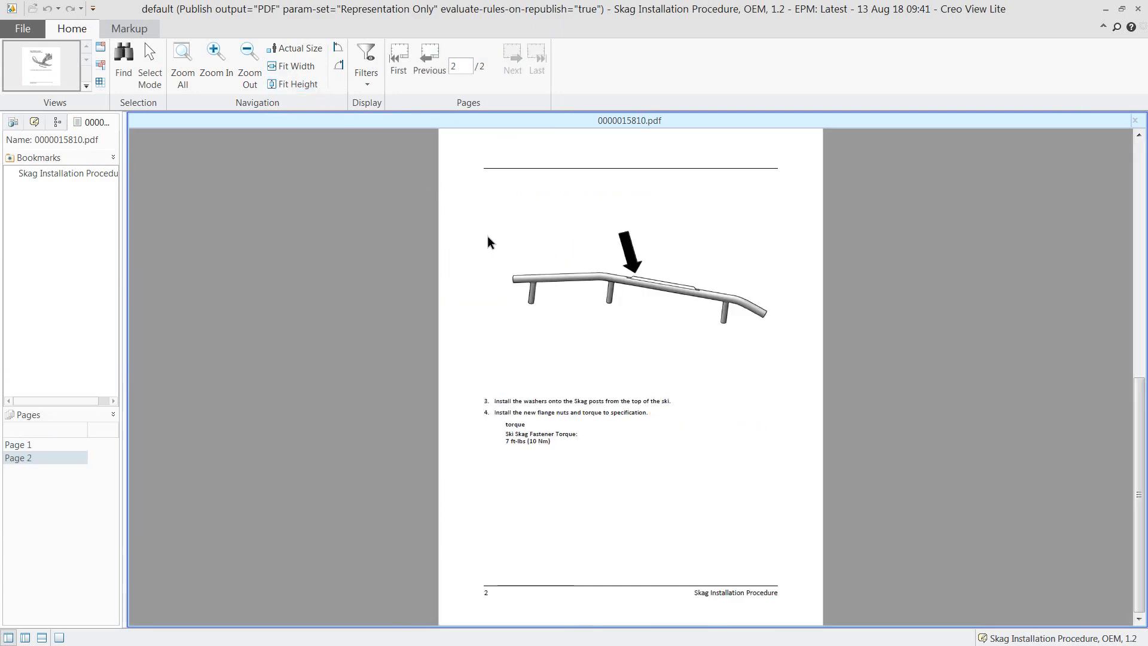